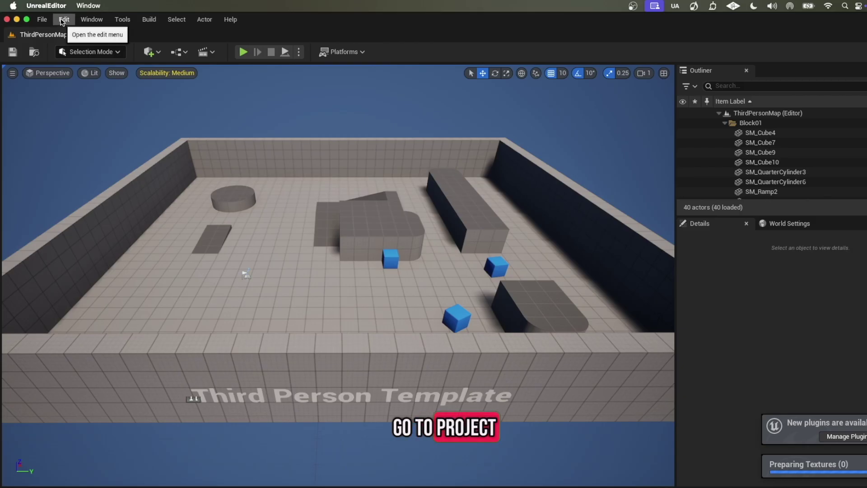
Open the Edit menu to get to the project settings
left_click(62, 18)
Open Project Settings and filter the Physics settings for 'surface'
left_click(97, 159)
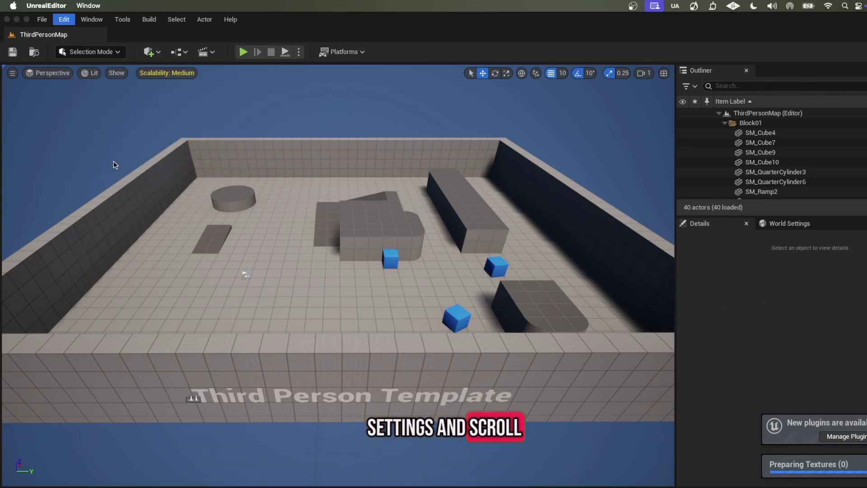
scroll(95, 348, "down", 10)
scroll(95, 348, "down", 5)
left_click(68, 371)
left_click(349, 43)
type("s")
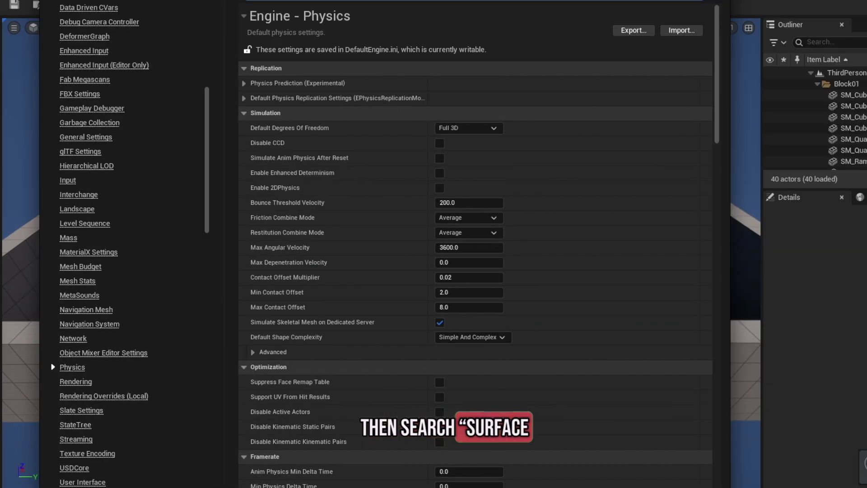
type("urface")
Name SurfaceType1, SurfaceType2 and SurfaceType3 grass, sand and water
left_click(582, 189)
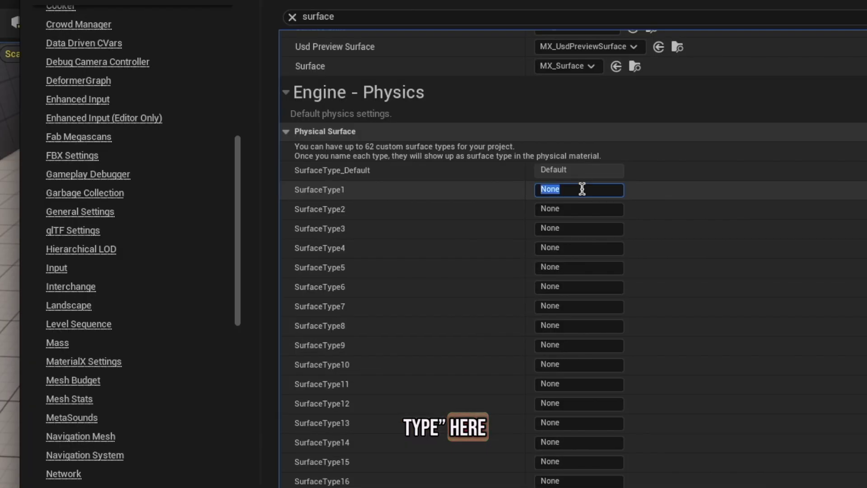
type("gras")
left_click(586, 207)
type("sand")
left_click(571, 229)
type("wa")
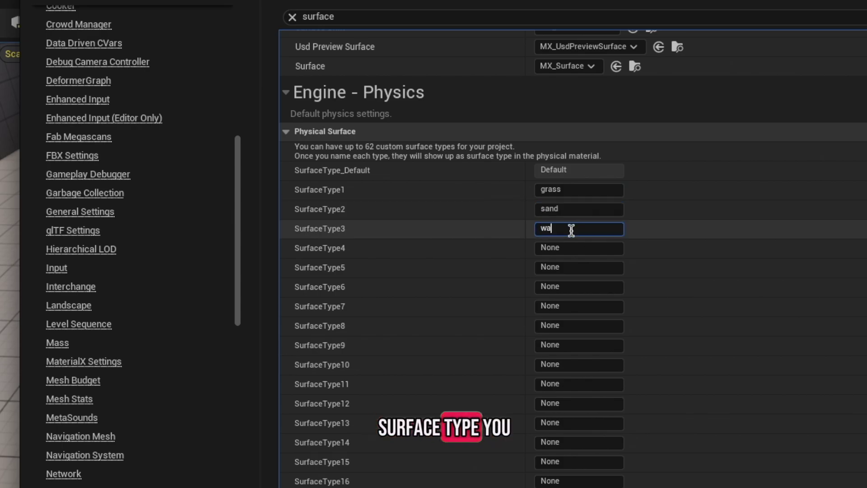
type("ter")
left_click(575, 248)
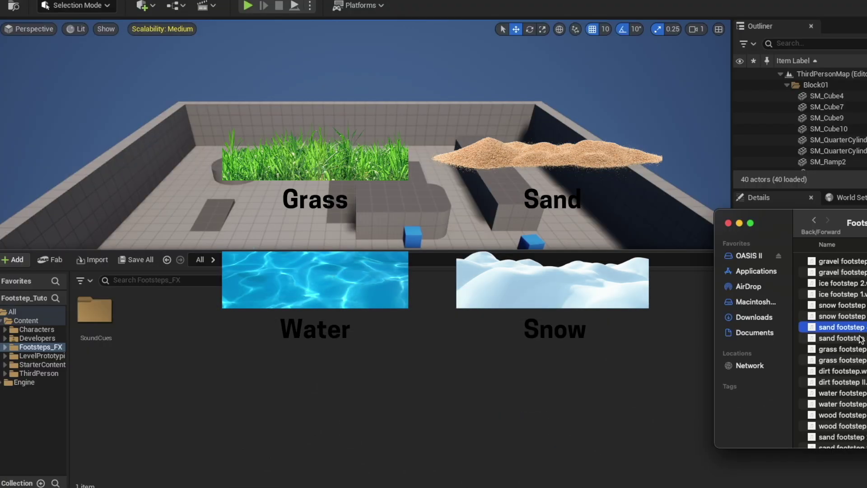
Import the sand and snow footstep sounds into Footsteps_FX
left_click(860, 338, "shift")
left_click_drag(860, 337, 478, 362)
left_click(846, 318)
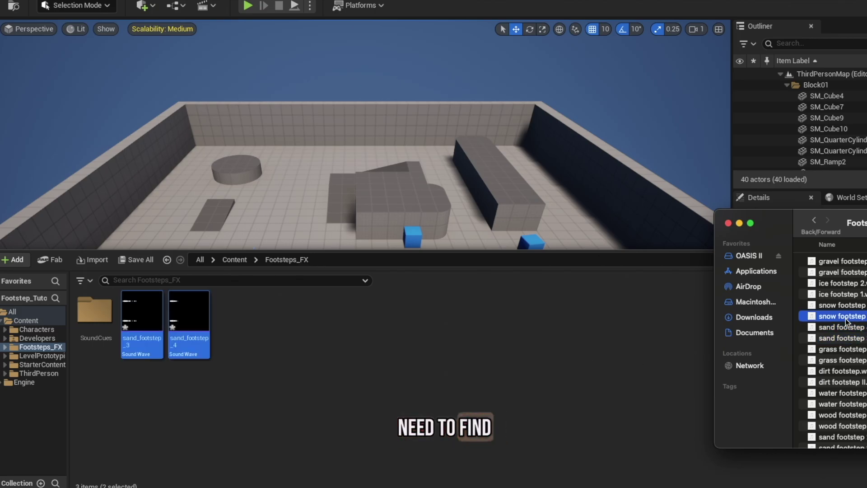
left_click_drag(842, 310, 237, 325)
Import the water and grass footstep sounds, then search the new-asset menu for 'sound'
left_click(842, 392)
left_click(842, 404, "shift")
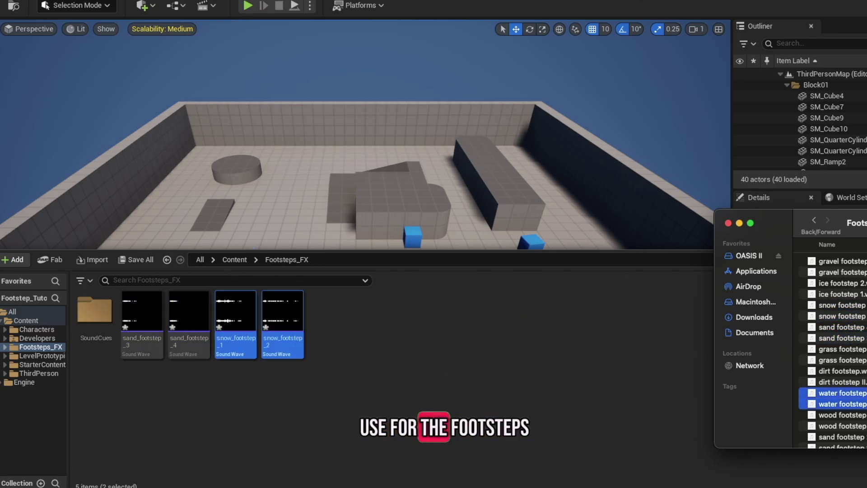
left_click_drag(580, 397, 573, 388)
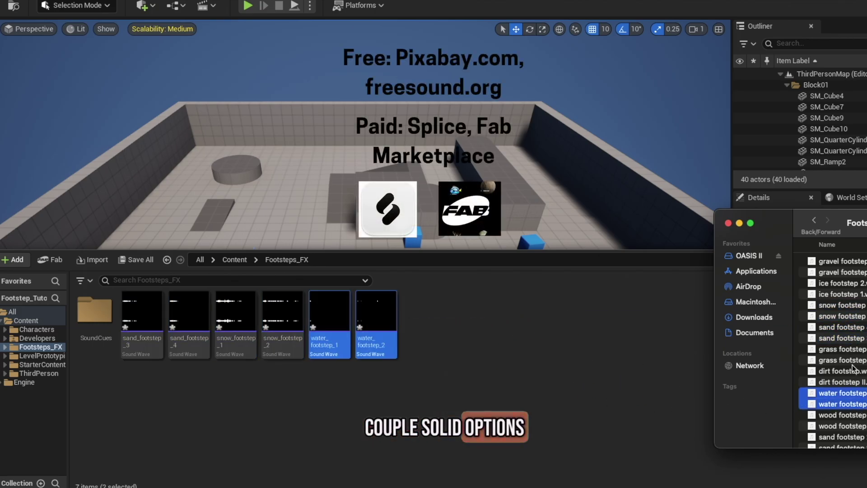
left_click_drag(842, 355, 451, 344)
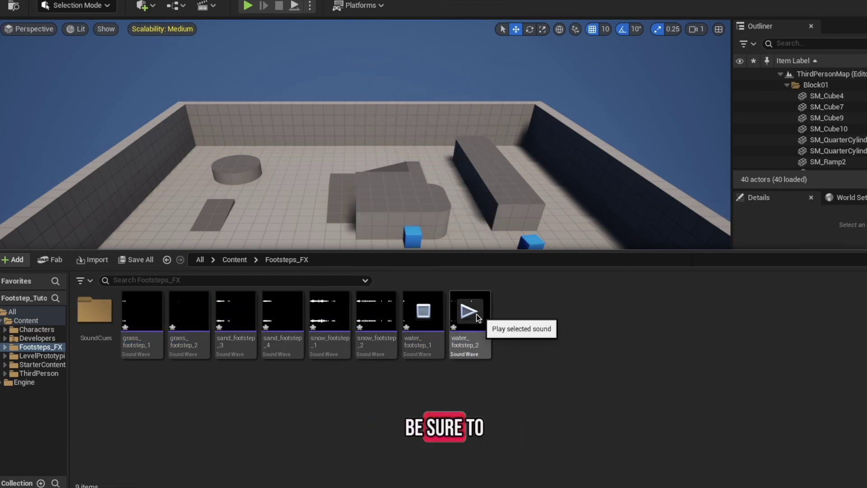
right_click(545, 371)
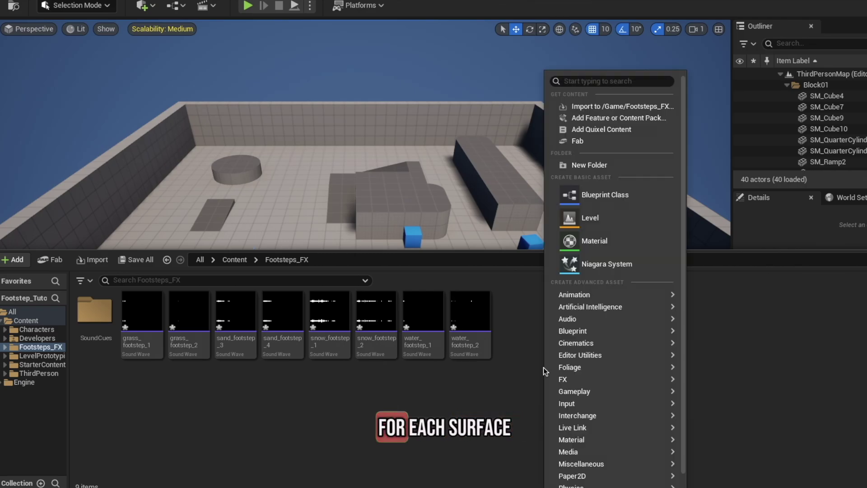
type("sound")
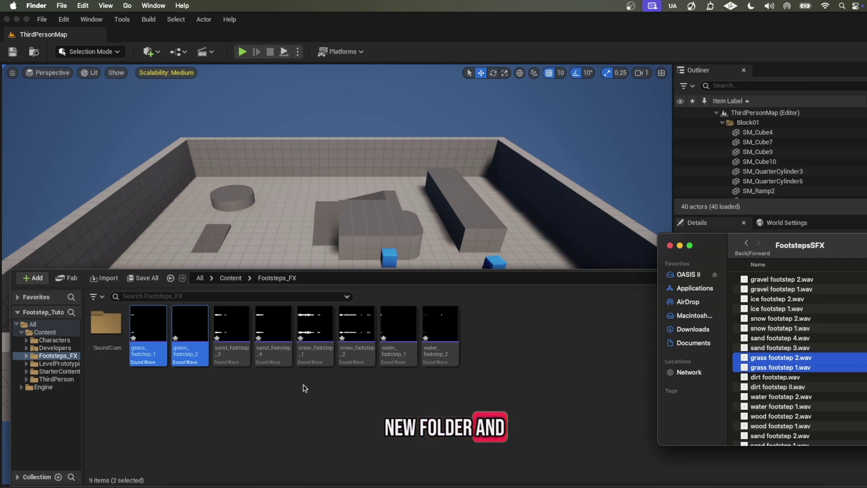
Preview the grass_footstep_2, sand_footstep_4 and water_footstep_1 sounds
left_click(189, 323)
left_click(273, 323)
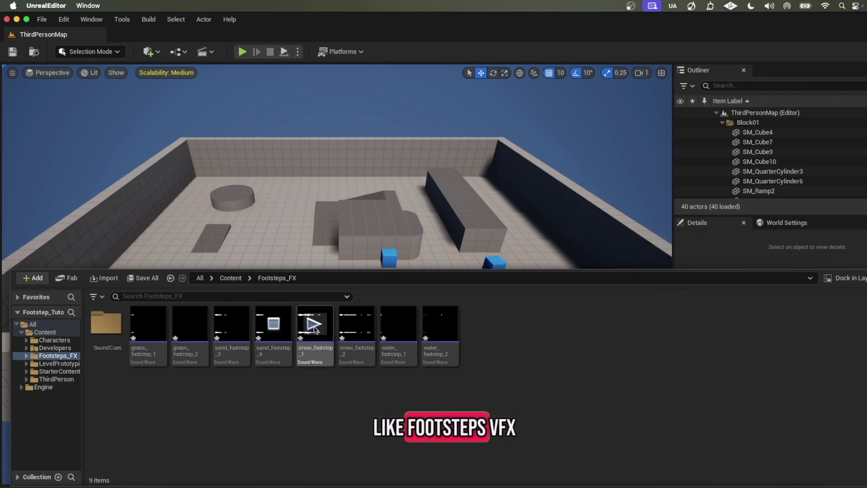
left_click(394, 326)
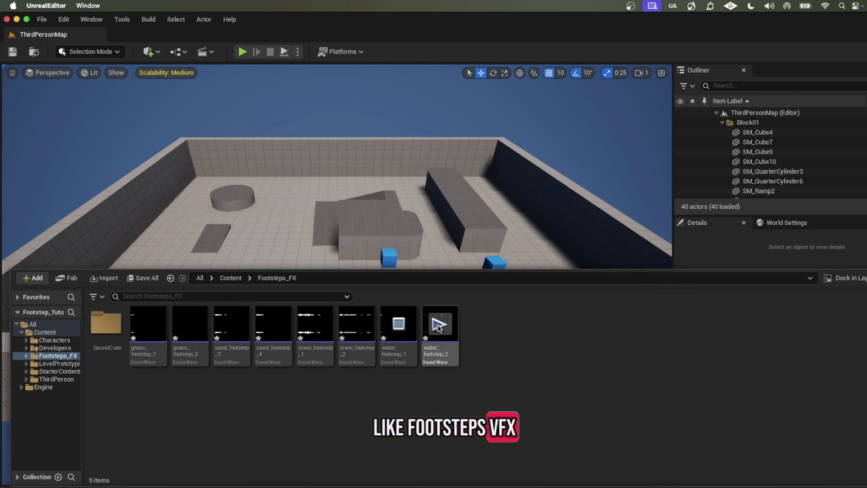
Create a Sound Cue named Grass_footstep_cue and start renaming a copy of it
right_click(508, 377)
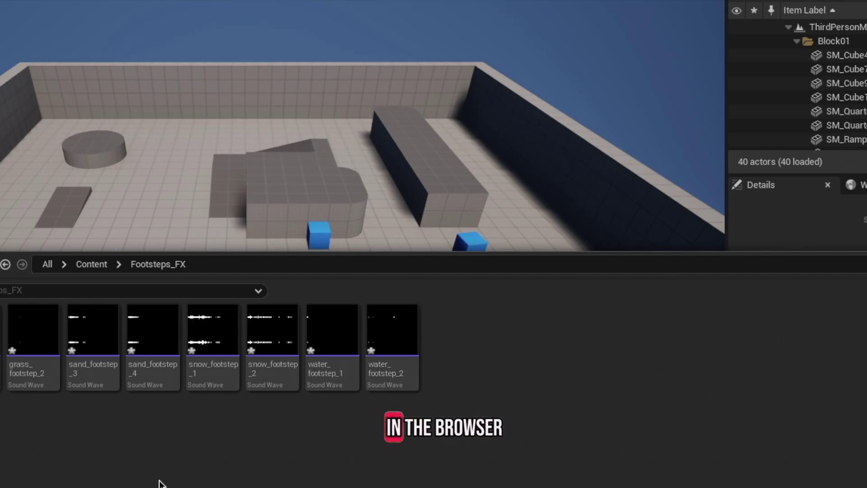
right_click(486, 405)
type("sound cue")
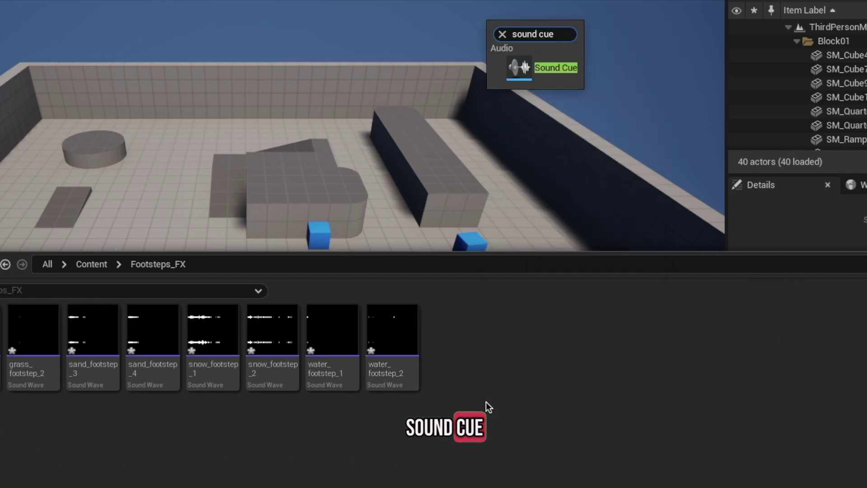
left_click(550, 81)
type("Grass_footstep_cue")
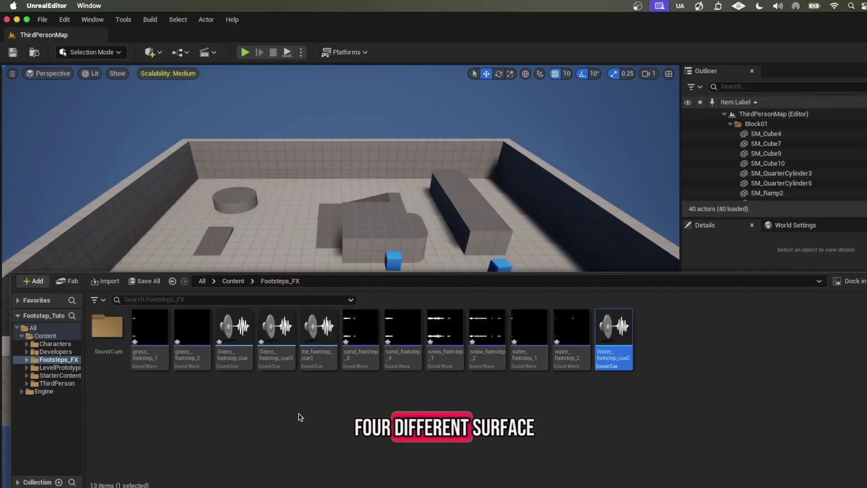
right_click(271, 357)
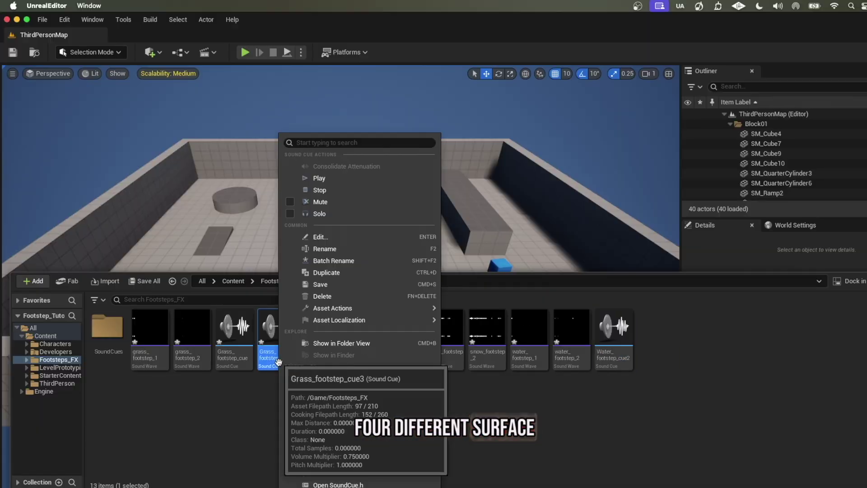
key("F2")
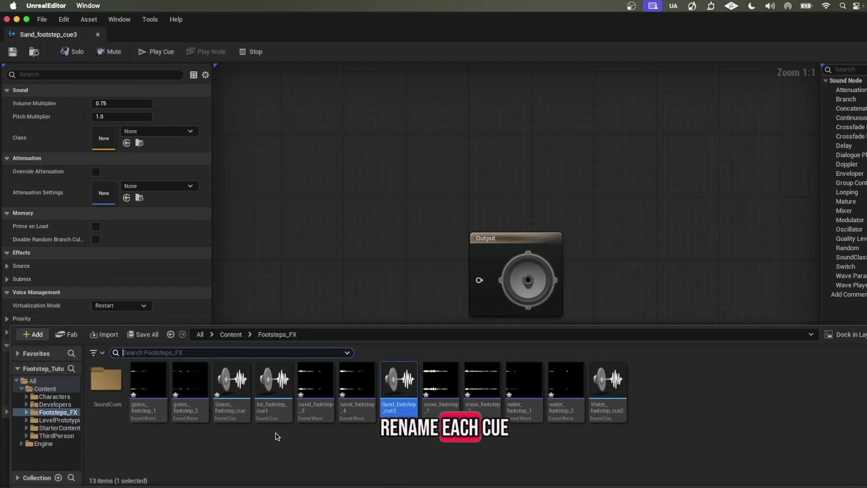
Route the sand footstep waves through Random and Modulator nodes into the cue's Output
left_click_drag(358, 387, 342, 254)
type("ran")
key("Return")
left_click_drag(274, 304, 322, 292)
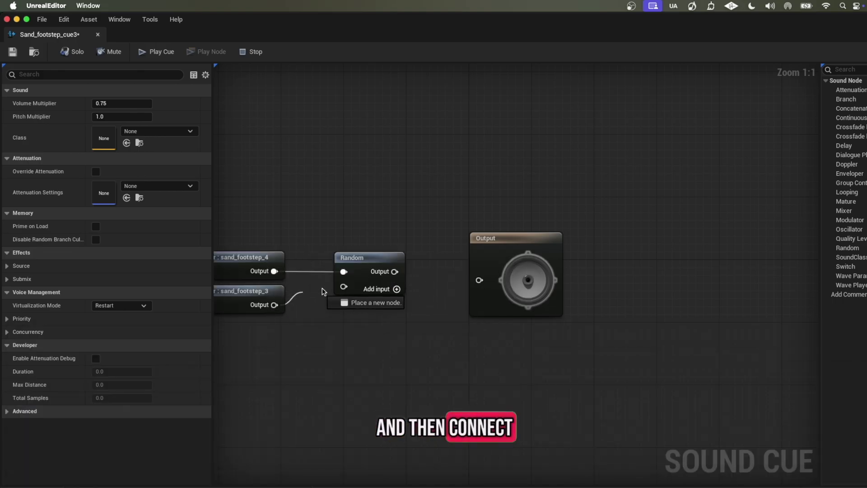
left_click_drag(549, 244, 588, 247)
left_click_drag(394, 271, 457, 264)
type("mod")
key("Return")
left_click_drag(520, 286, 518, 285)
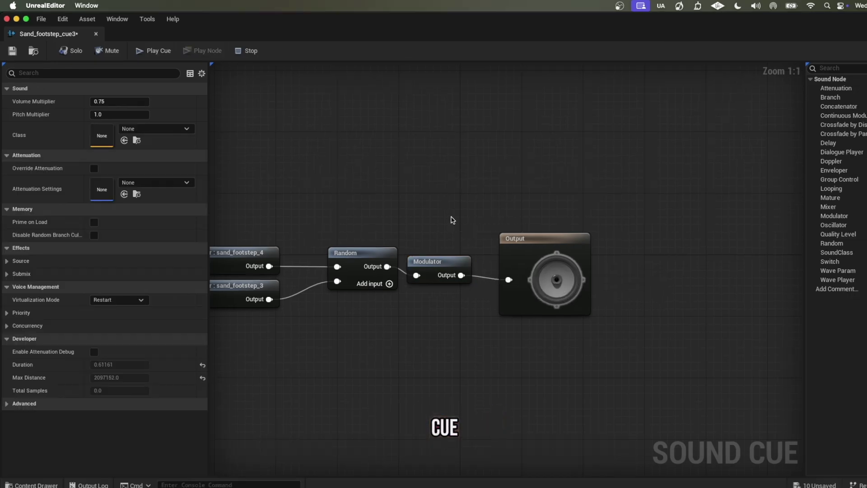
Add the grass footstep waves to the grass cue graph and connect them to Random
left_click_drag(459, 222, 252, 377)
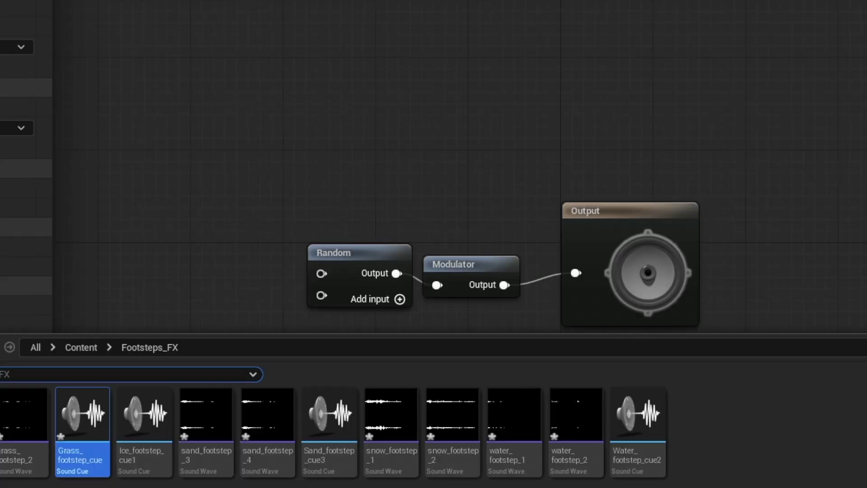
left_click(23, 429)
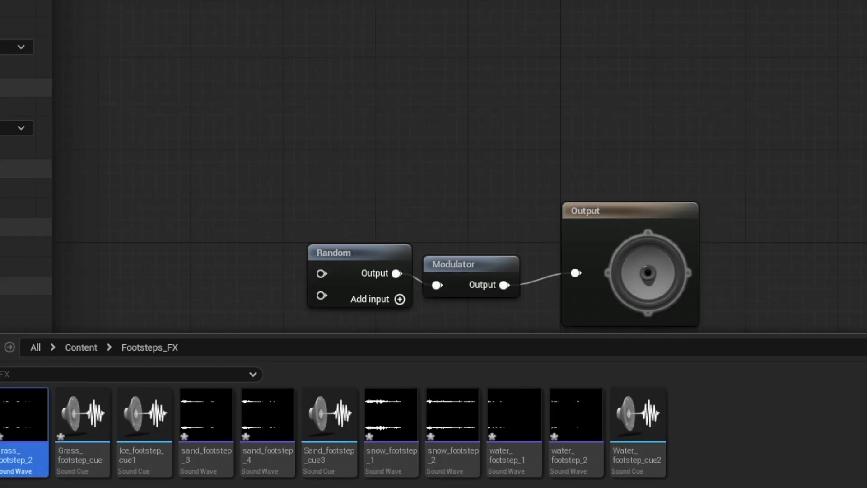
left_click_drag(22, 429, 207, 252)
left_click_drag(170, 342, 321, 296)
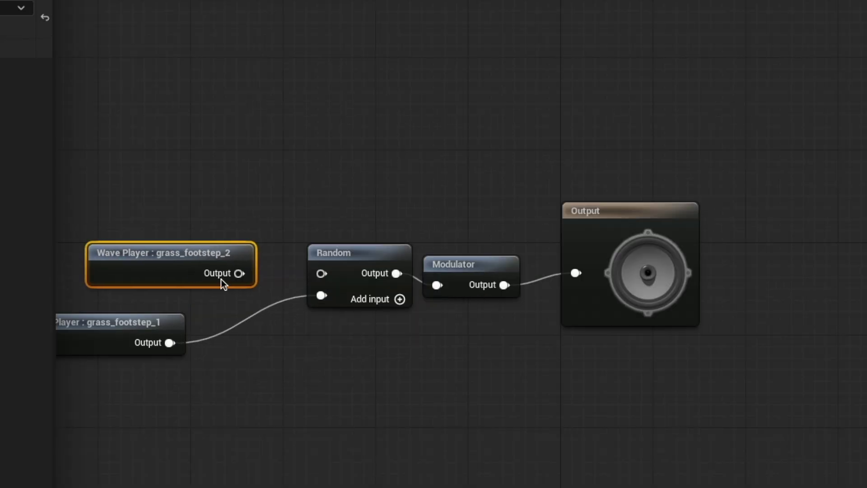
key("ctrl+space")
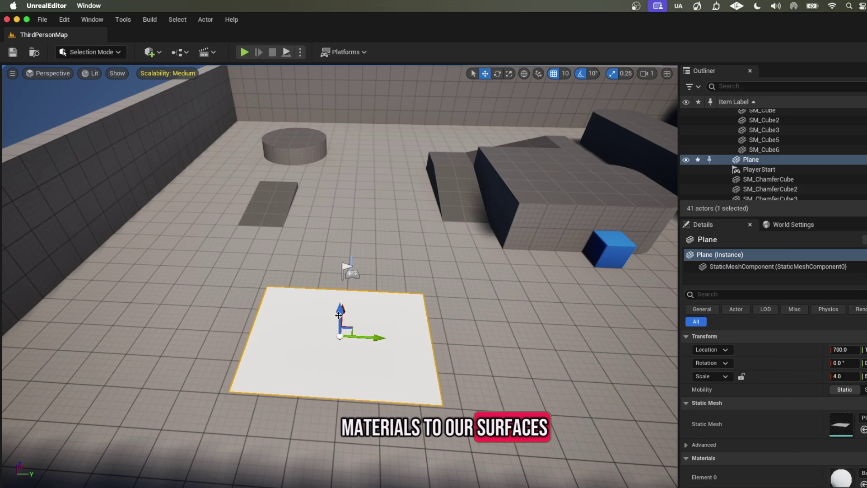
Duplicate the floor plane into a row and apply grass, sandstone and water materials
left_click_drag(338, 315, 364, 149, "alt")
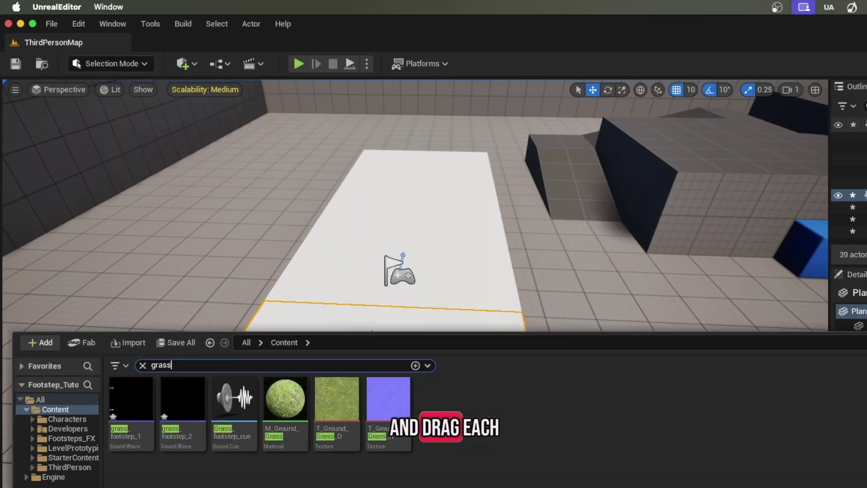
left_click_drag(235, 328, 306, 346)
left_click_drag(371, 419, 371, 419)
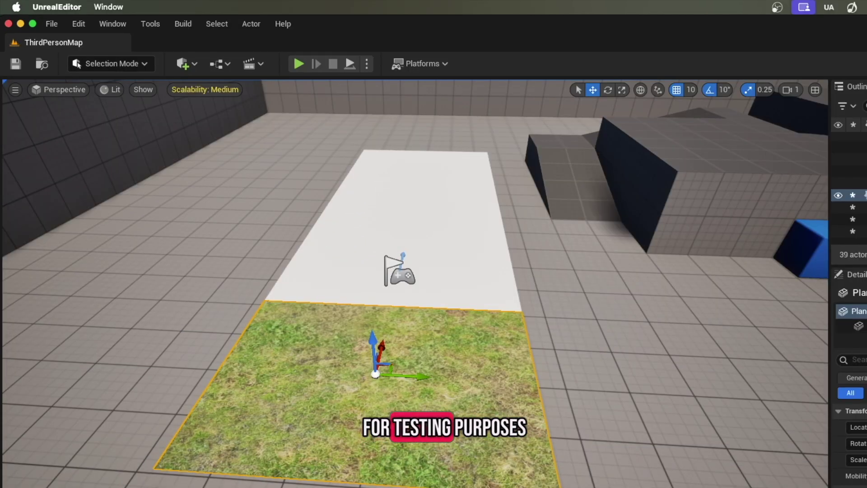
key("ctrl+space")
left_click_drag(126, 377, 377, 244)
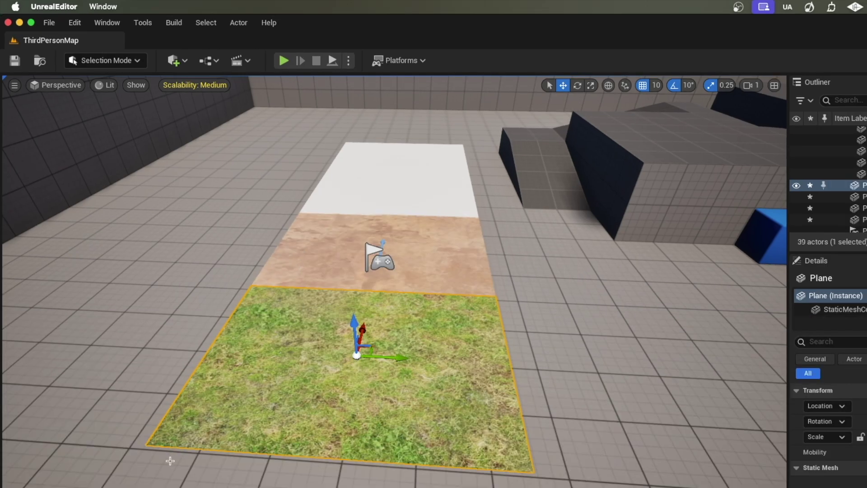
key("ctrl+space")
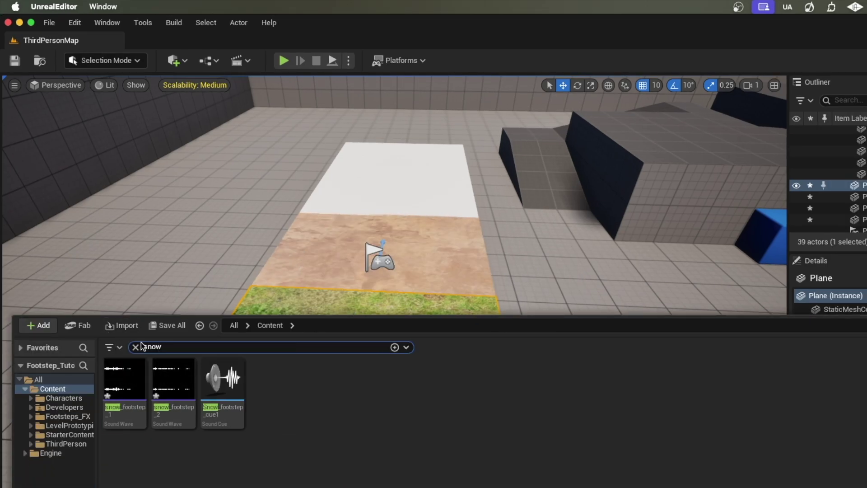
left_click_drag(123, 377, 401, 199)
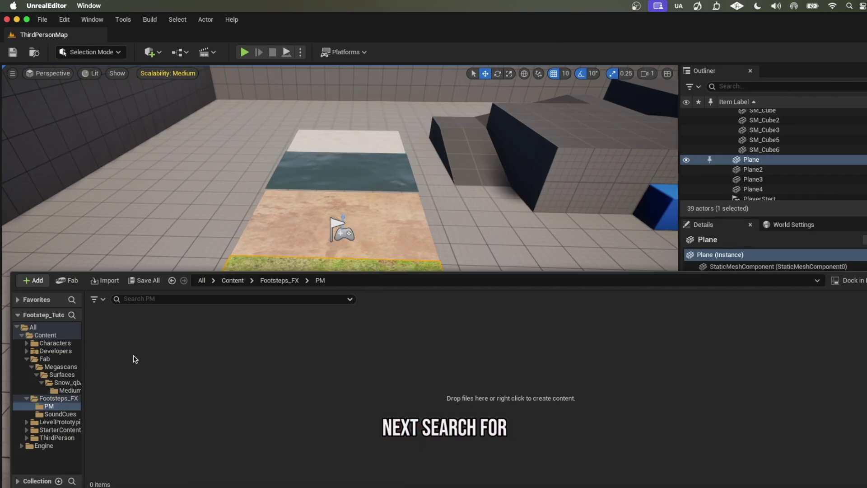
Paste several copies of the Default Physical Material into the PM folder
left_click(117, 361)
key("ctrl+c")
right_click(117, 361)
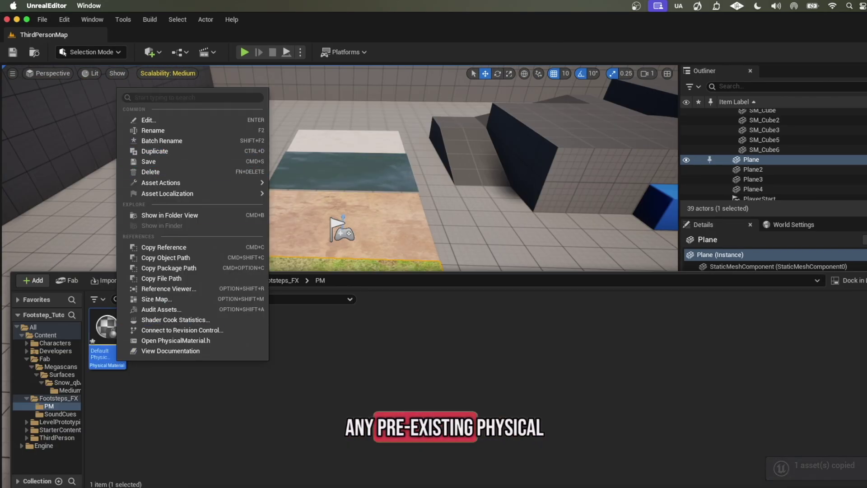
key("super+v")
right_click(257, 405)
key("Escape")
key("super+v")
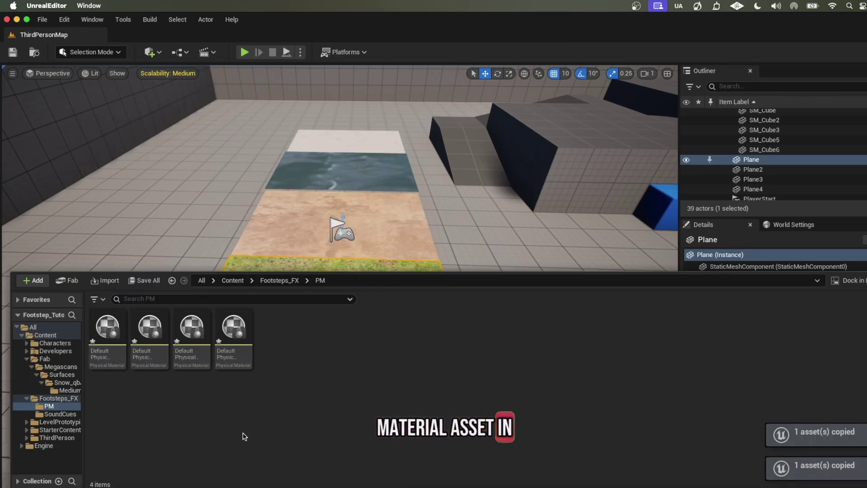
right_click(110, 360)
Rename the copies to PM_Snow_1, PM_Water_1, PM_Sand_1 and PM_Grass_1
left_click(163, 134)
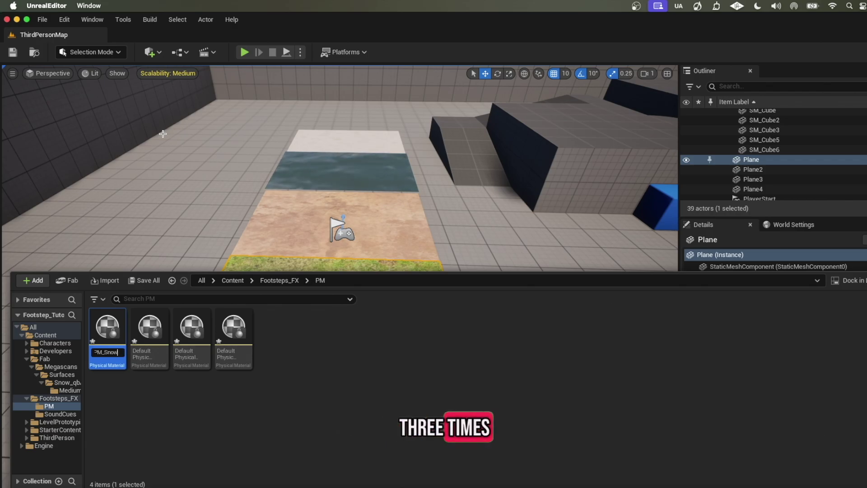
type("PM_Snow_1")
key("Return")
right_click(192, 357)
left_click(243, 137)
type("PM_Sand_1")
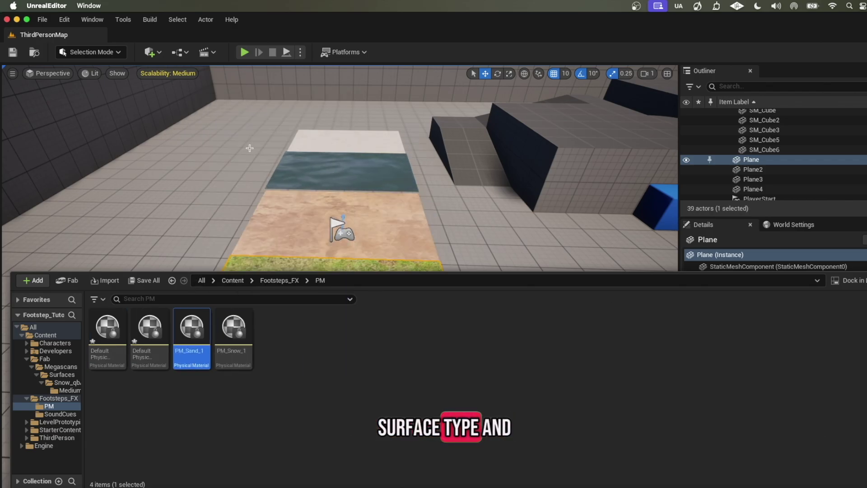
right_click(155, 346)
left_click(212, 130)
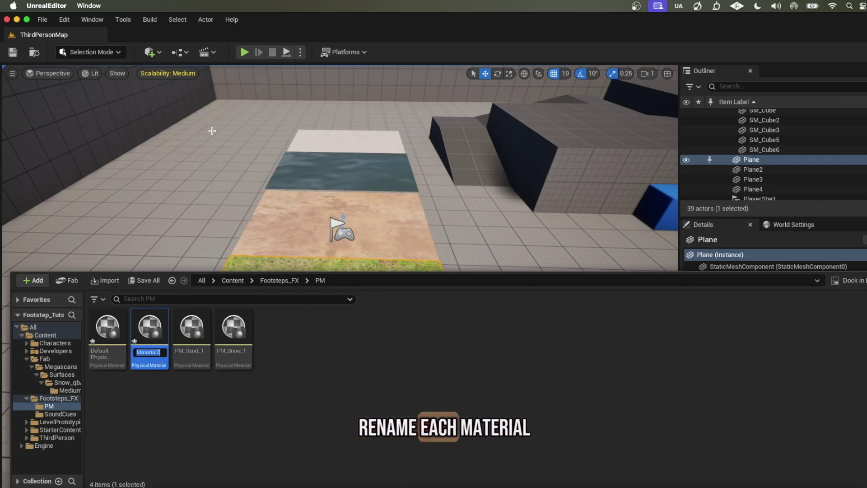
type("PM_Water_1")
right_click(118, 343)
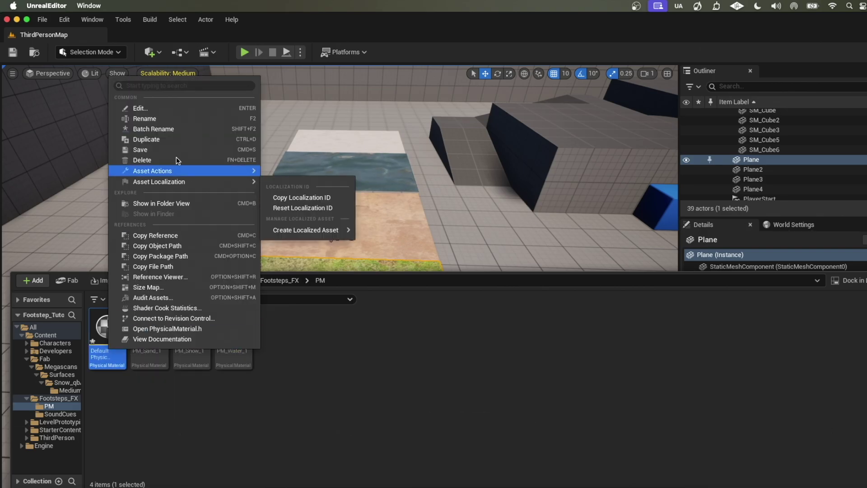
left_click(145, 118)
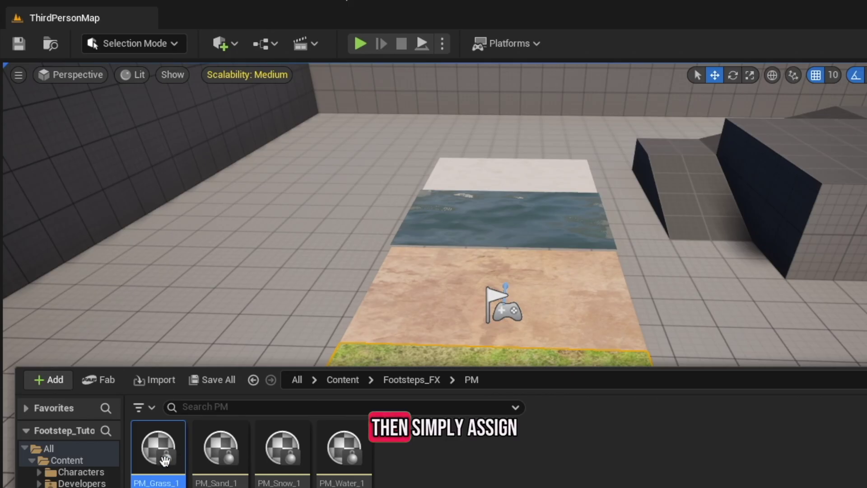
Set PM_Grass_1's surface type to grass and choose PM_Sand_1's surface type
double_click(164, 459)
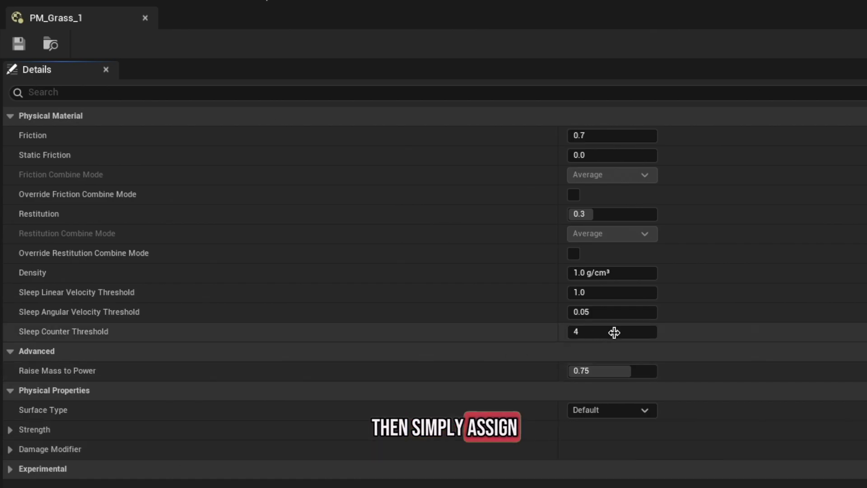
left_click(632, 413)
left_click(592, 437)
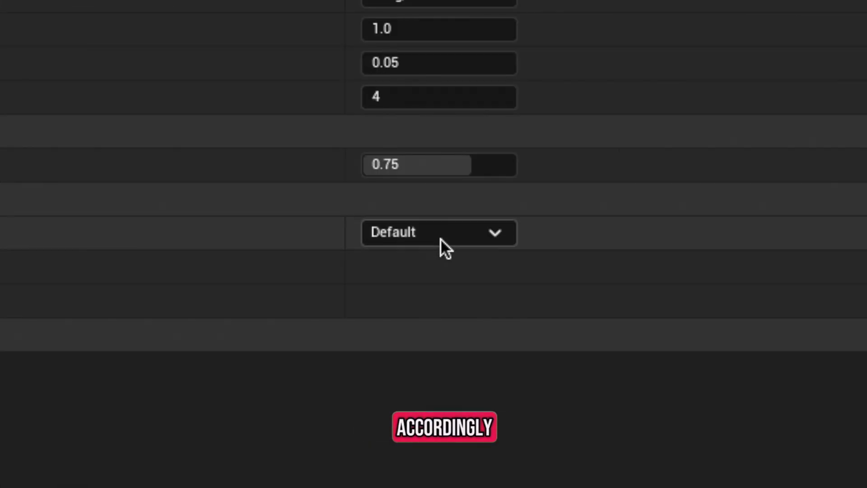
left_click(440, 237)
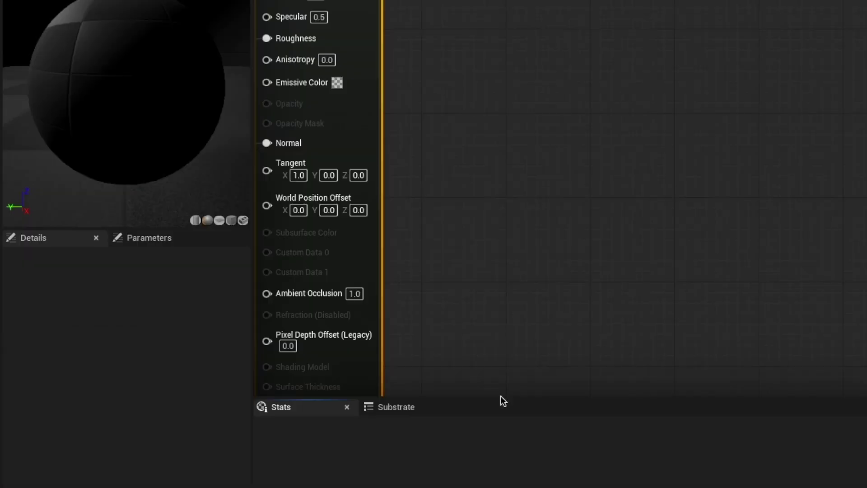
Set the grass, sandstone and water materials' Phys Material to PM_Grass_1, PM_Sand_1 and PM_Water_1
left_click(149, 258)
type("physi")
left_click(211, 301)
type("grass")
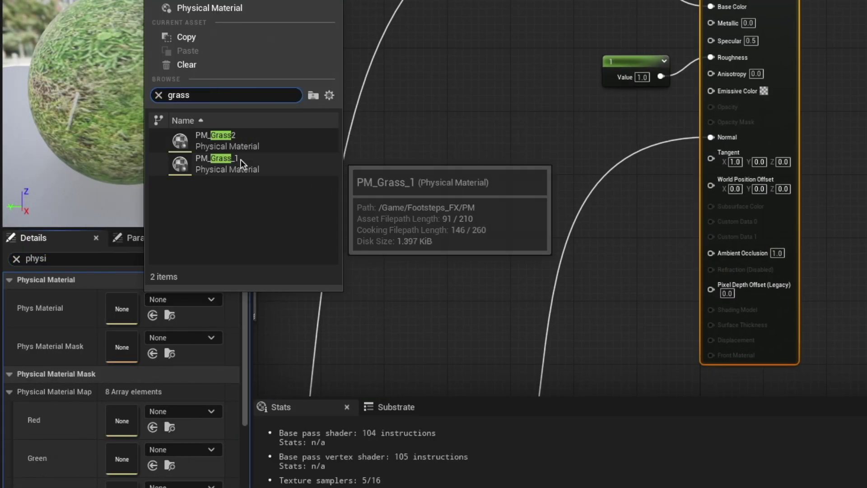
left_click(240, 159)
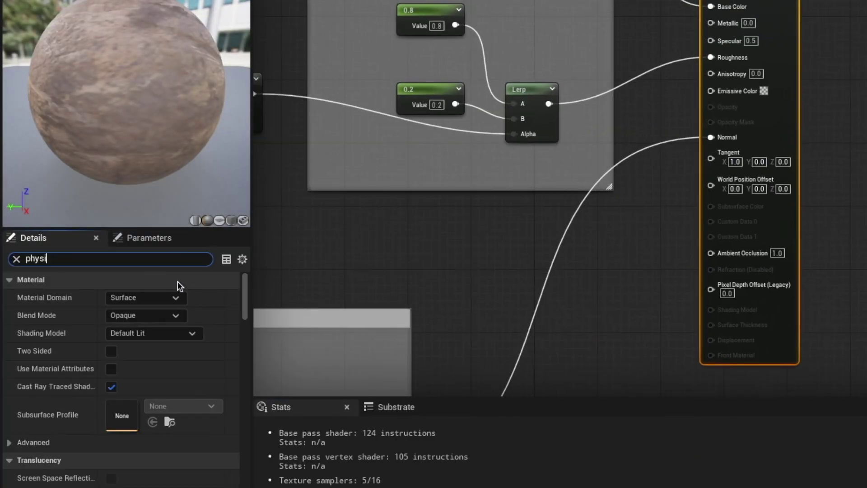
left_click(181, 294)
type("sand")
left_click(184, 141)
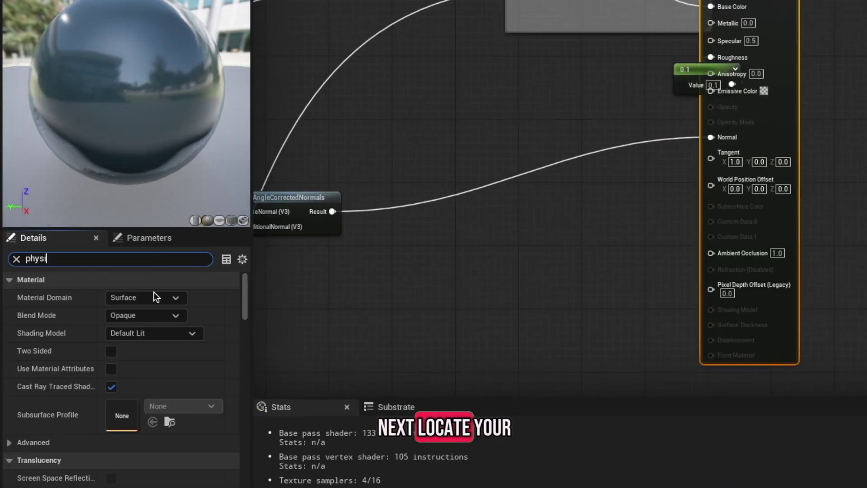
left_click(180, 299)
type("water")
left_click(194, 138)
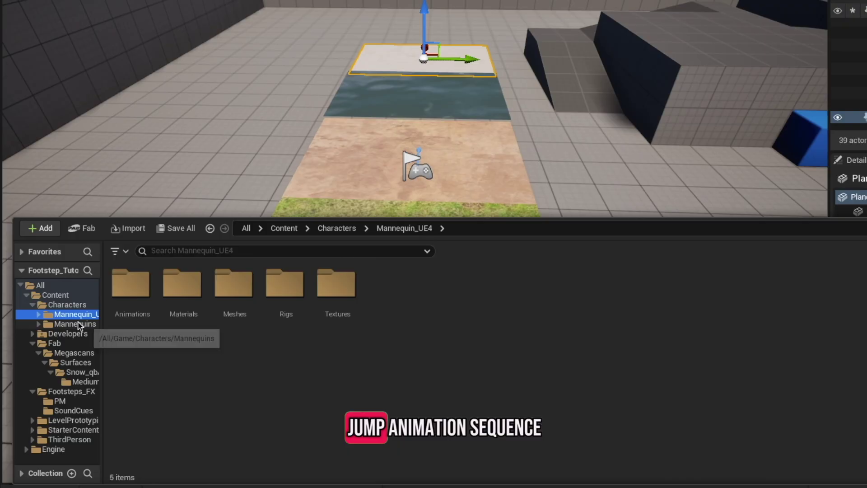
Open the MM_Run_Fwd animation from Animations > Manny
left_click(131, 290)
double_click(131, 290)
double_click(132, 300)
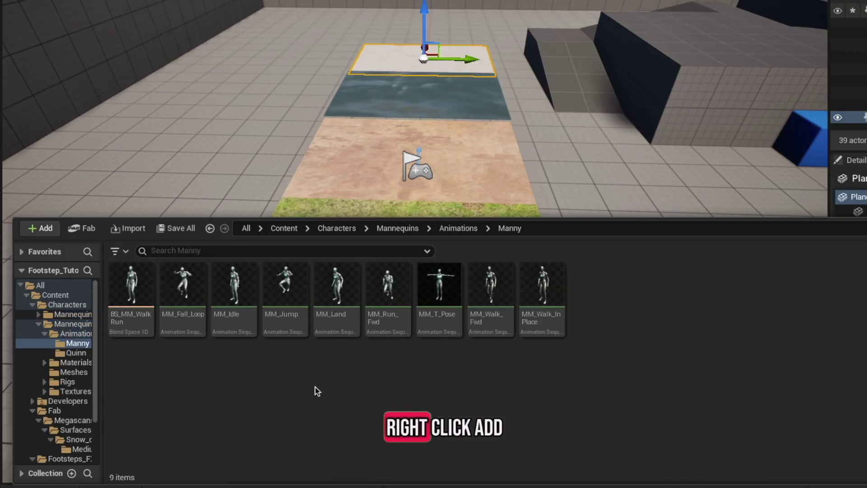
double_click(387, 284)
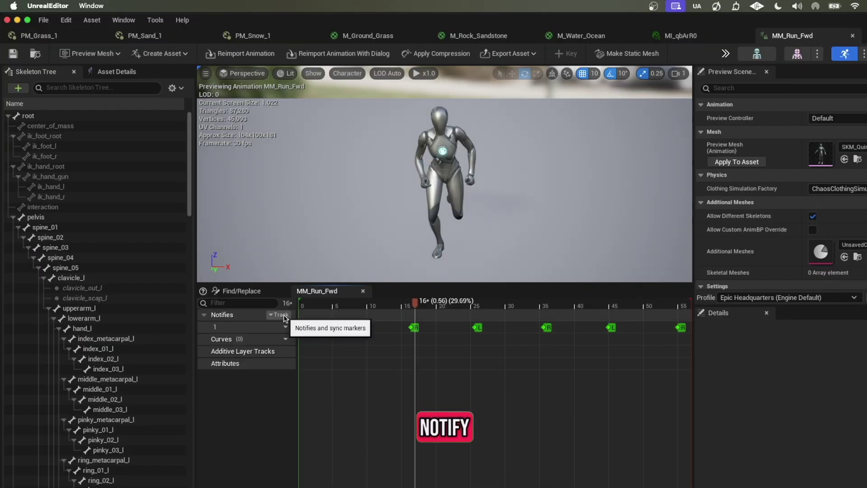
Add notify track 2 to MM_Run_Fwd with AN_Footstep notifies at frames 7 and 16
left_click(339, 260)
left_click(409, 293)
right_click(352, 347)
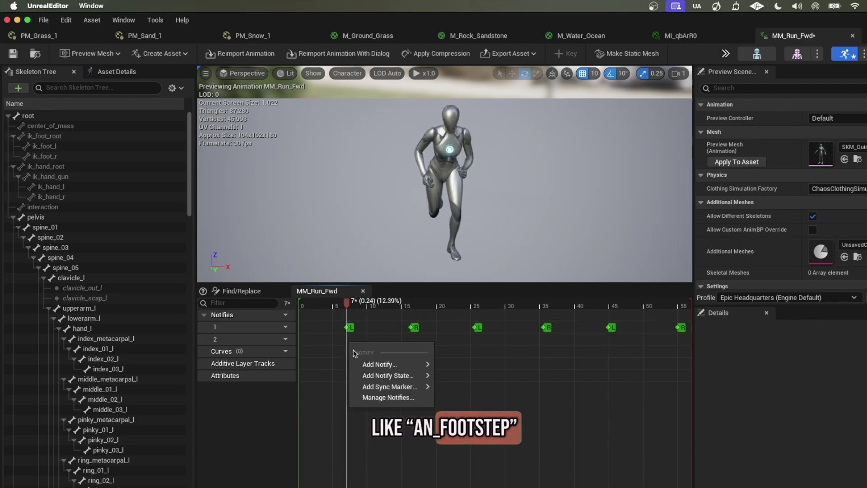
mouse_move(377, 362)
left_click(469, 242)
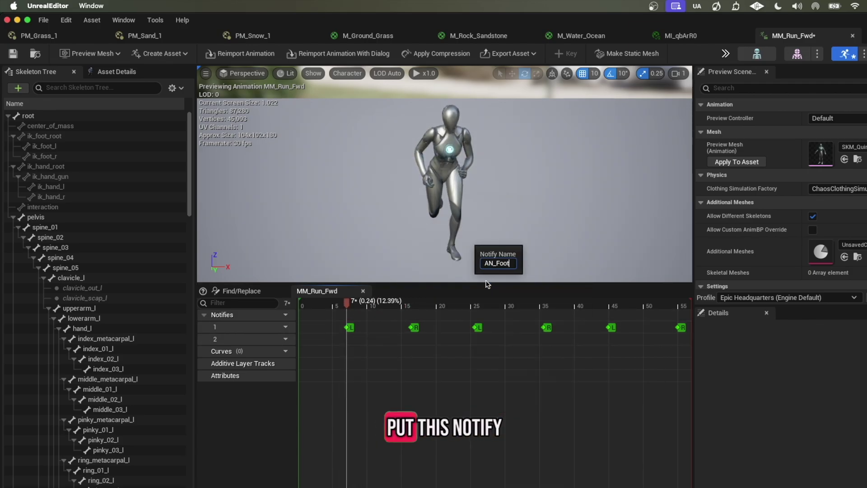
left_click(369, 340)
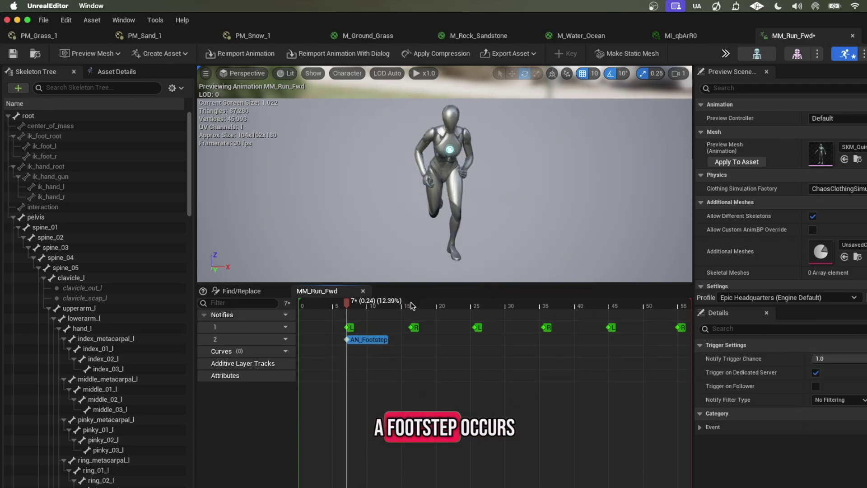
left_click(413, 340)
right_click(412, 340)
left_click(474, 357)
Place further AN_Footstep notifies at frames 25, 35, 44 and 54
left_click(473, 303)
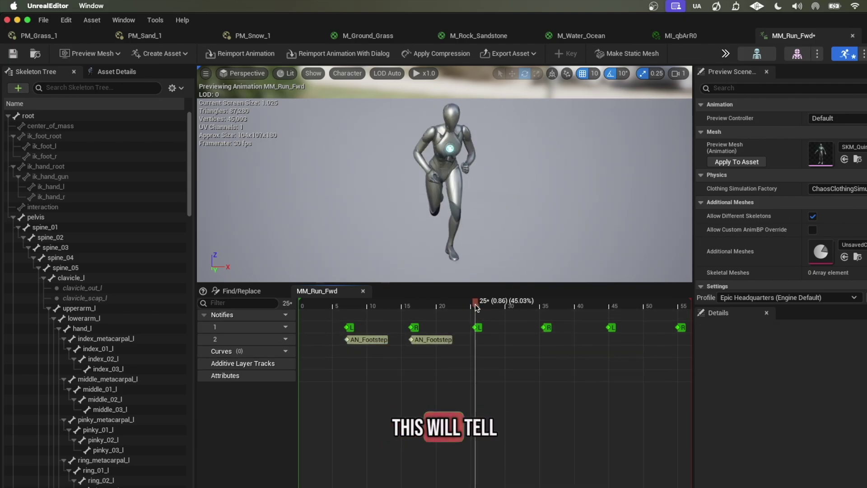
right_click(478, 339)
left_click(496, 361)
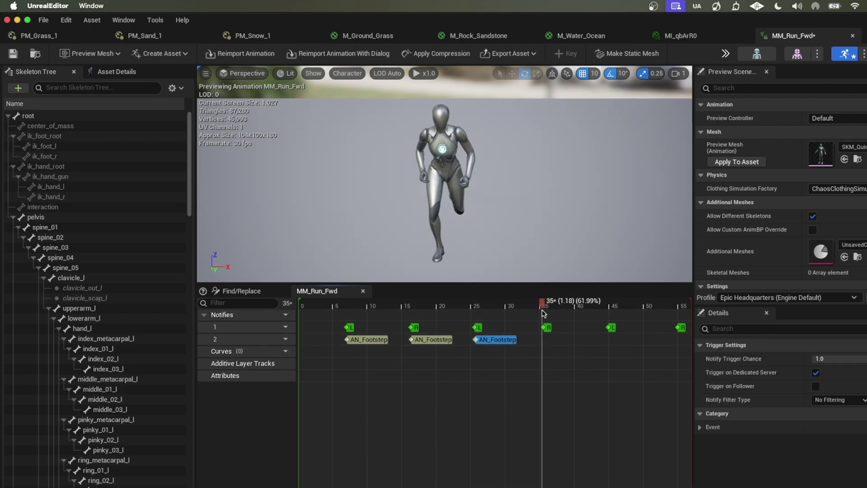
right_click(541, 342)
left_click(560, 361)
left_click(617, 304)
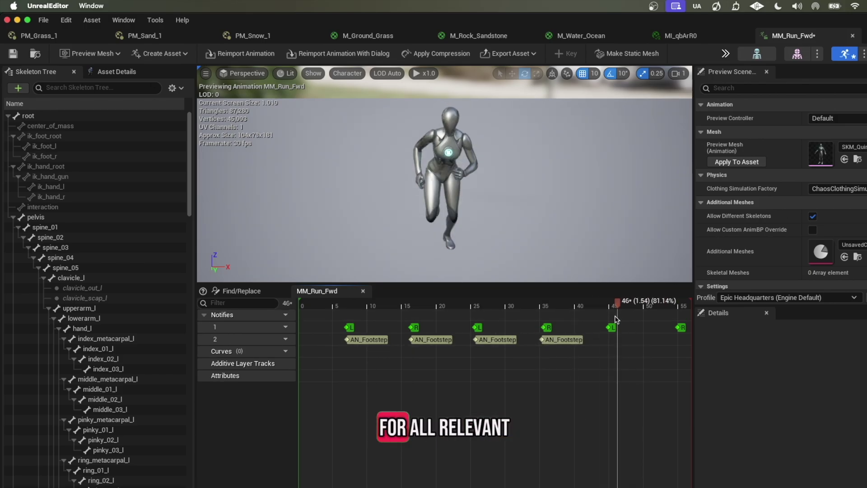
left_click(607, 304)
right_click(609, 340)
left_click(629, 360)
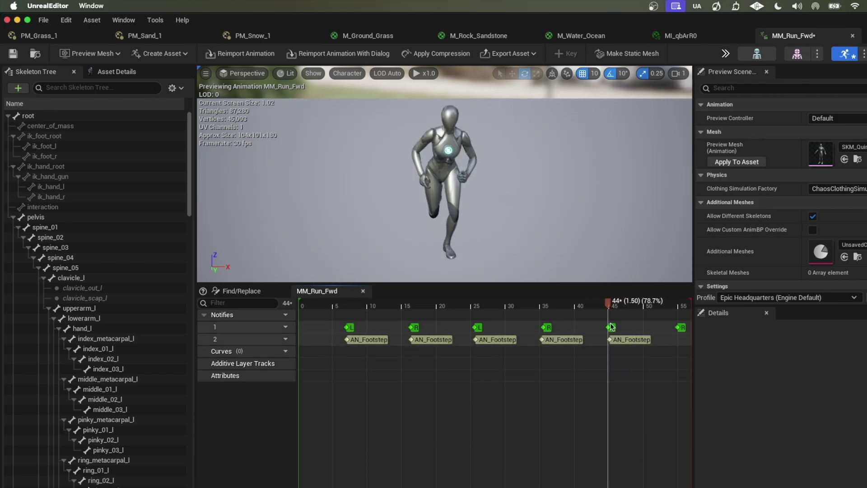
left_click(674, 303)
right_click(675, 339)
left_click(680, 353)
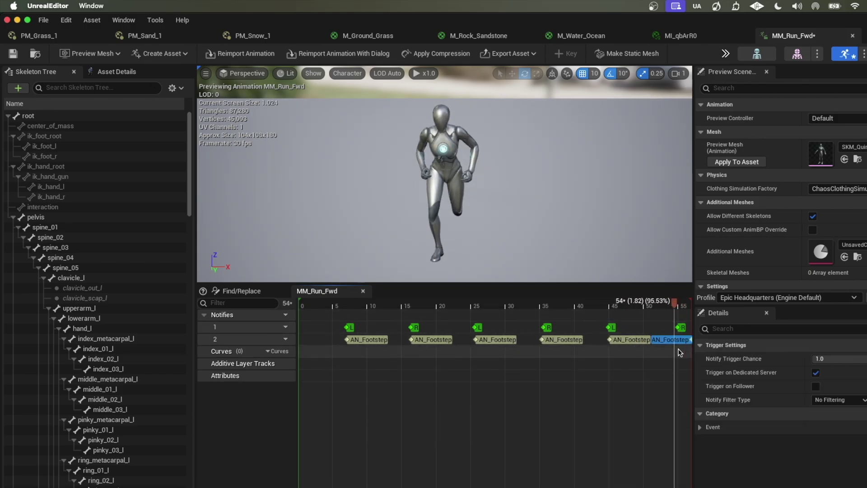
Save MM_Run_Fwd and paste AN_Footstep notifies at the footfalls in MM_Walk_Fwd
left_click(12, 54)
key("ctrl+space")
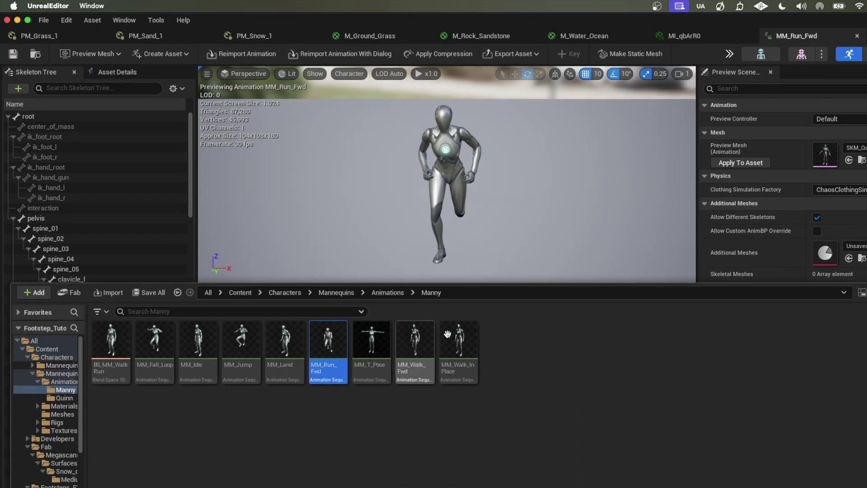
double_click(431, 371)
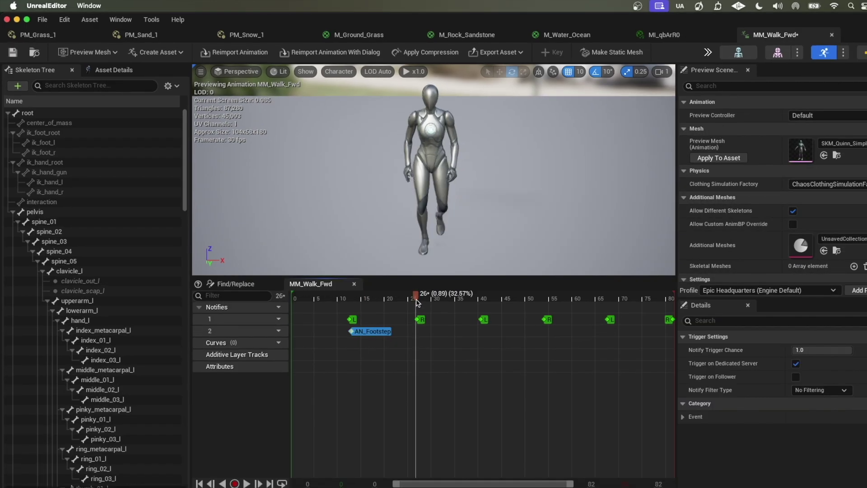
right_click(480, 331)
left_click(513, 407)
right_click(544, 331)
left_click(581, 408)
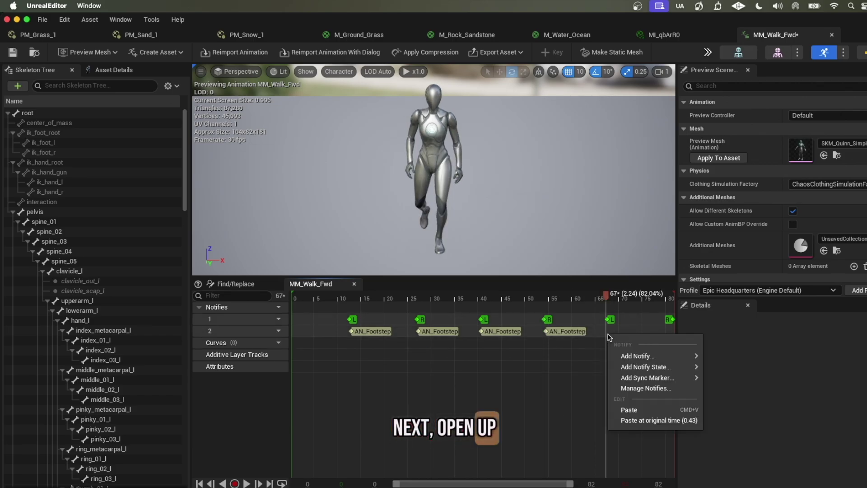
right_click(608, 331)
left_click(641, 408)
left_click(499, 331)
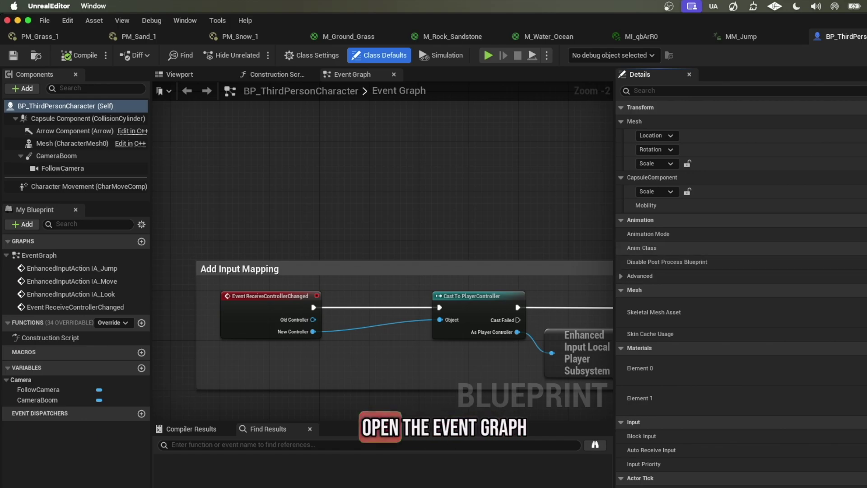
Open ABP_Manny and add an AnimNotify_AN_Footstep event node to its Event Graph
left_click(863, 248)
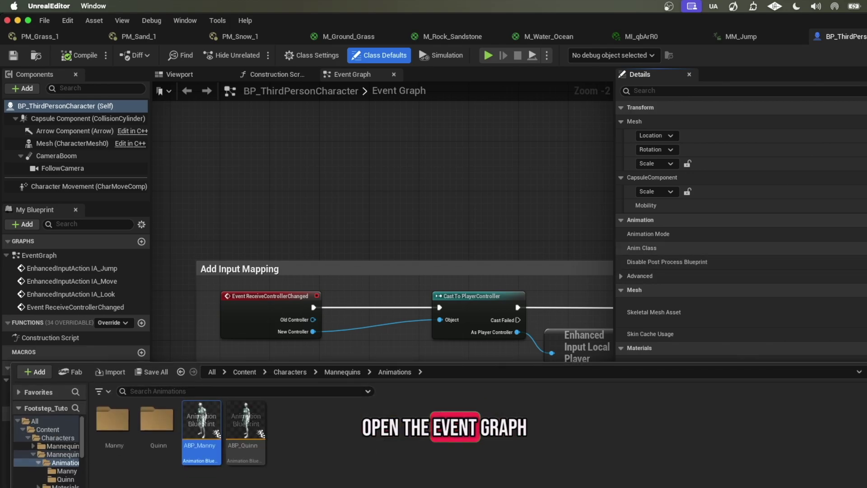
double_click(208, 425)
right_click(335, 359)
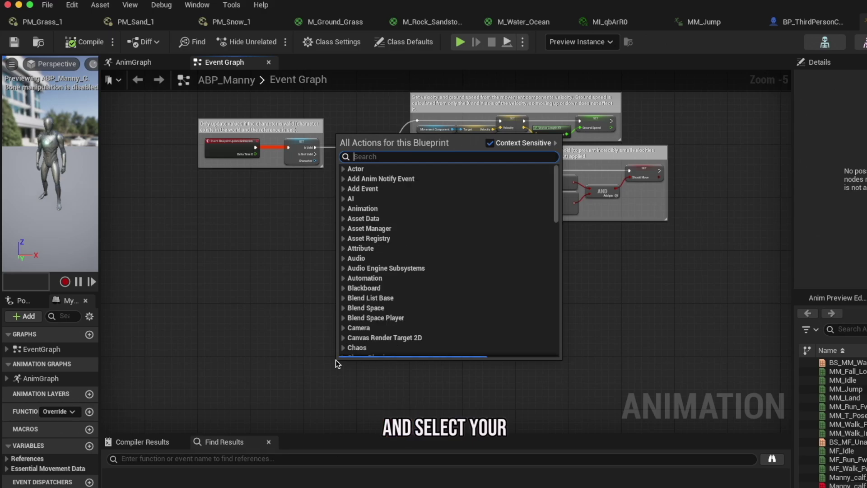
type("foot")
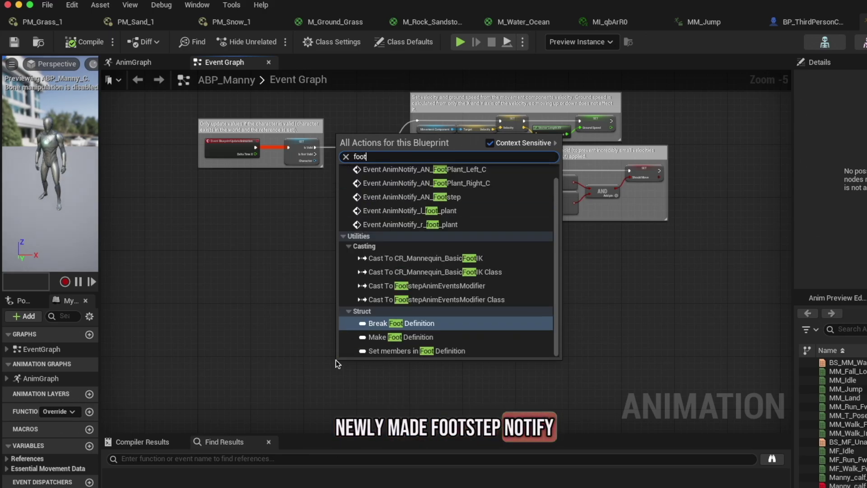
type("ste")
left_click(460, 182)
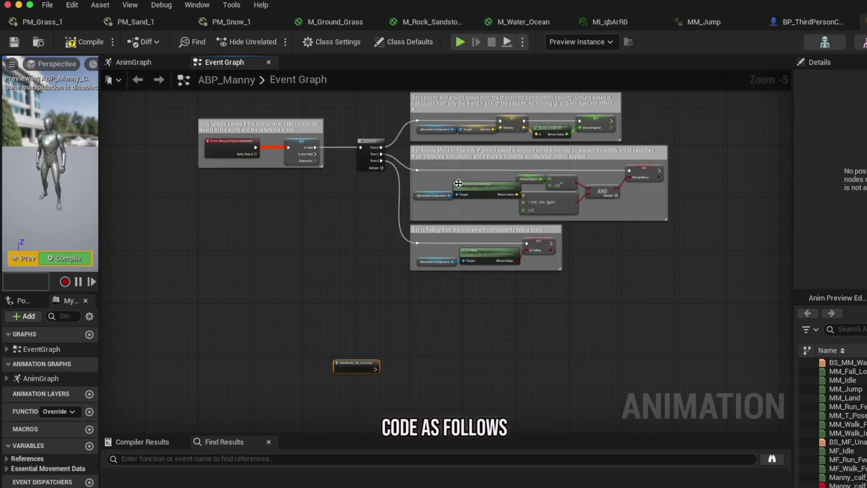
scroll(385, 350, "up", 1)
right_click_drag(384, 351, 372, 321)
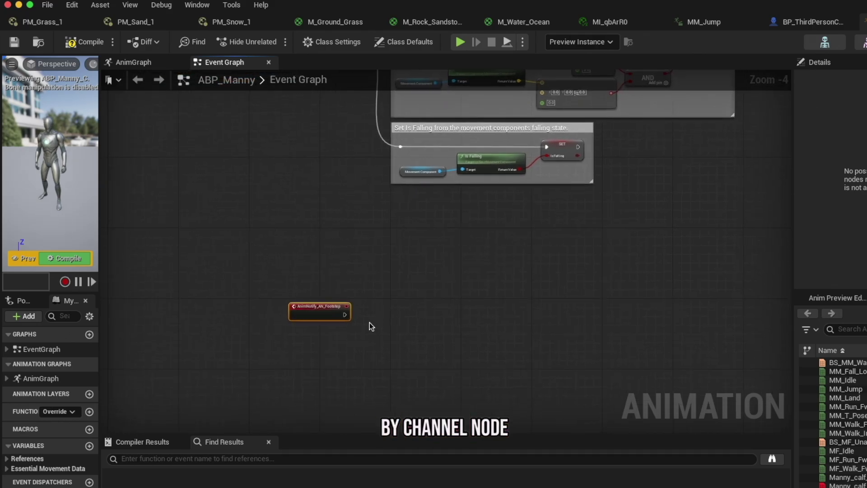
Wire a Line Trace By Channel node from the footstep event and shift it right
left_click_drag(346, 311, 414, 299)
type("l")
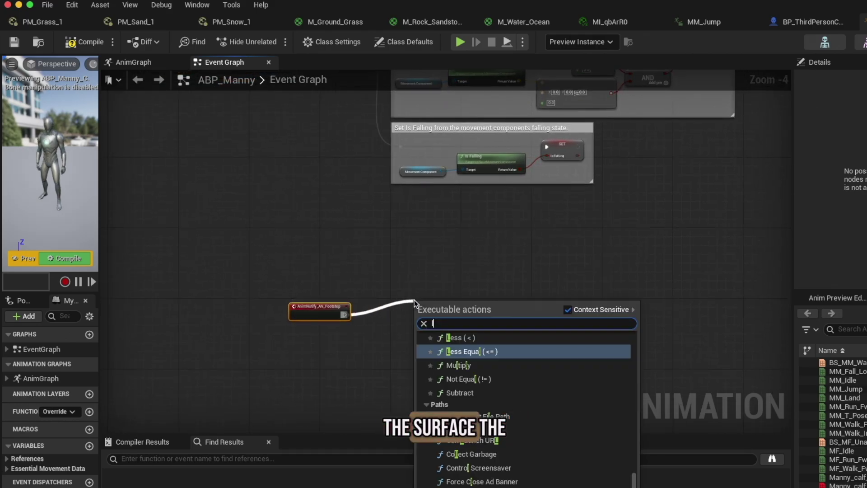
type("ine trac")
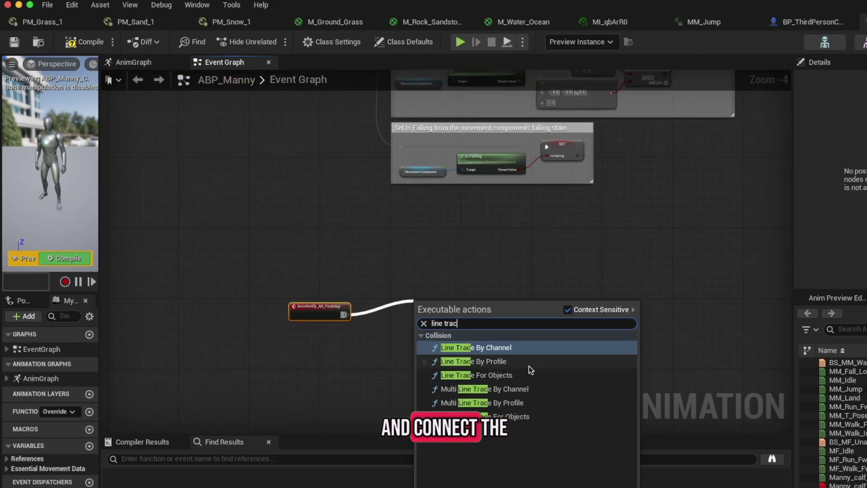
left_click(517, 350)
left_click_drag(460, 298, 483, 295)
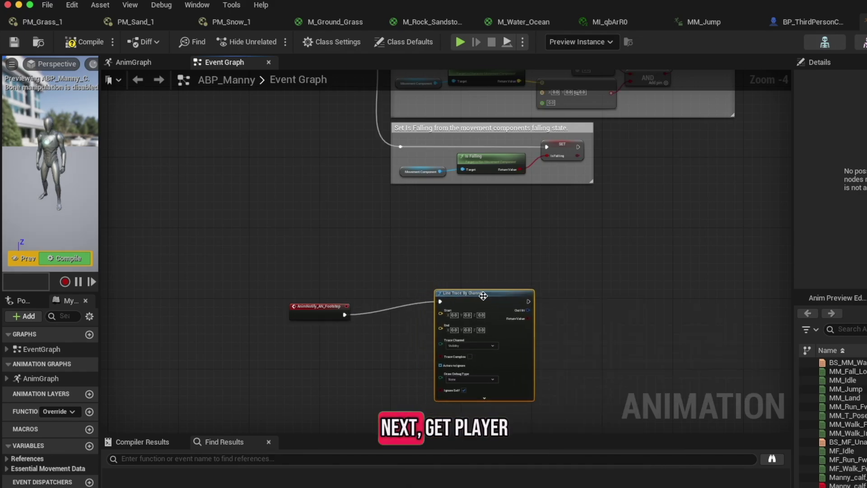
Feed the player character's Get Actor Location into the line trace Start
right_click(291, 373)
type("get playe")
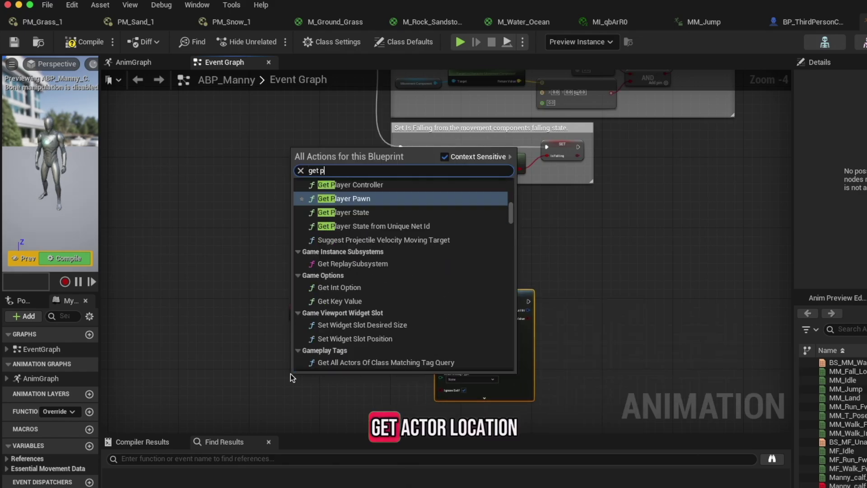
type("r cha")
left_click(350, 195)
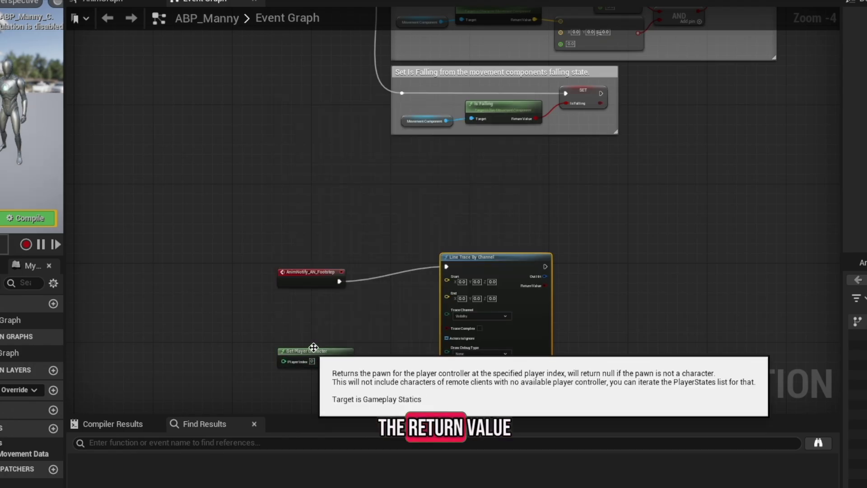
left_click_drag(366, 387, 401, 369)
type("get actor loca")
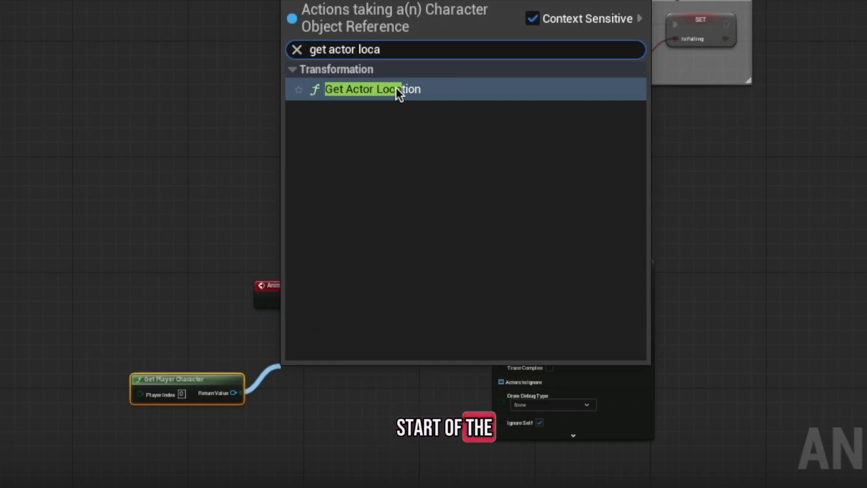
left_click(398, 89)
left_click_drag(214, 386, 202, 377)
left_click_drag(357, 386, 501, 297)
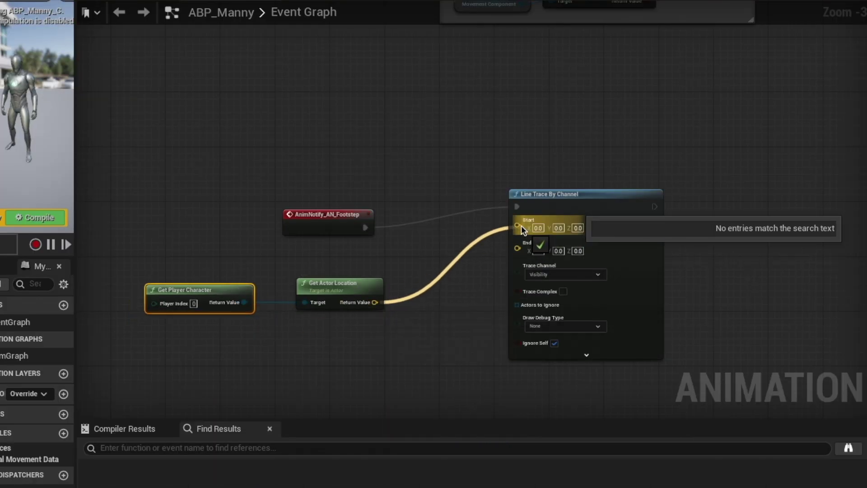
Subtract 150 on Z from that location and wire the result to the trace End
left_click_drag(332, 318, 346, 369)
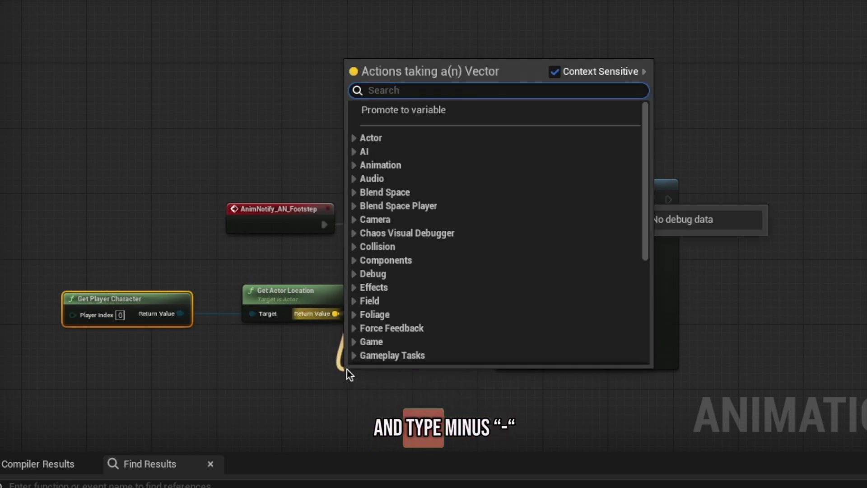
type("-")
left_click(440, 141)
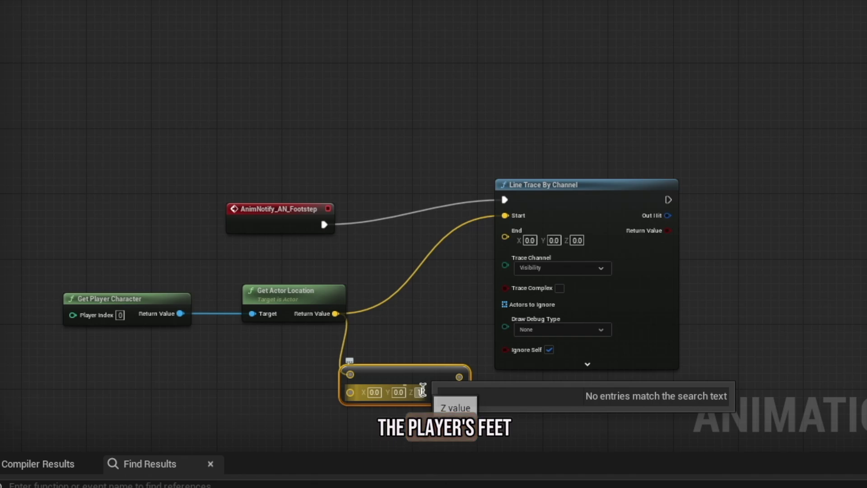
type("150")
key("Return")
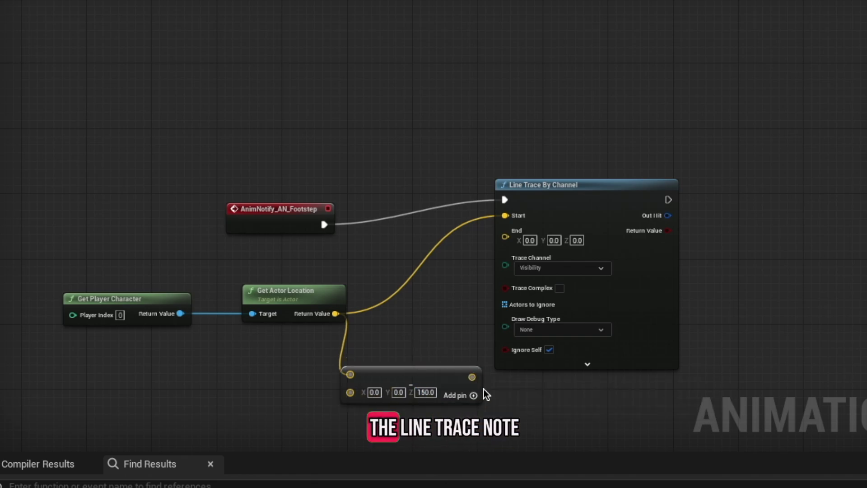
left_click_drag(472, 377, 506, 237)
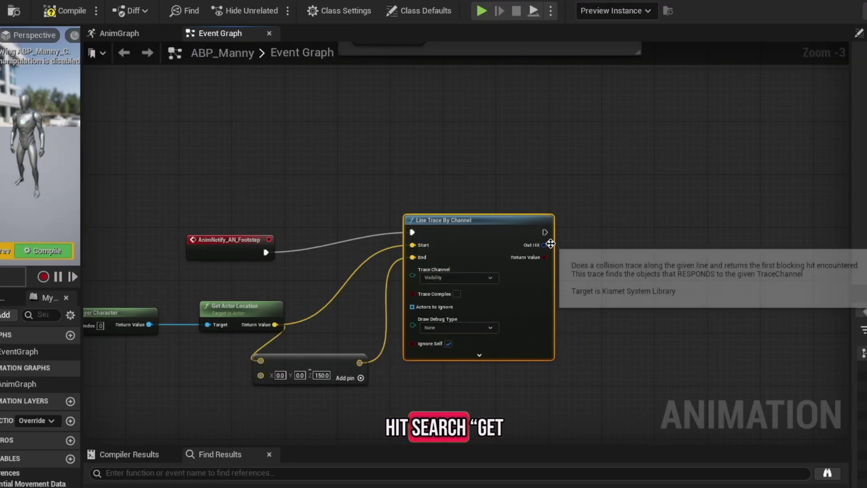
left_click_drag(667, 215, 782, 244)
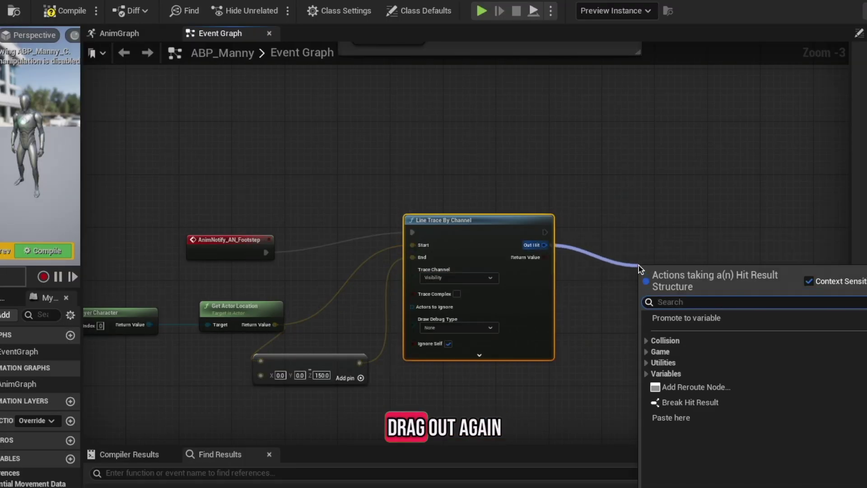
Add Get Surface Type and Break Hit Result nodes from the trace's Out Hit
type("get sur")
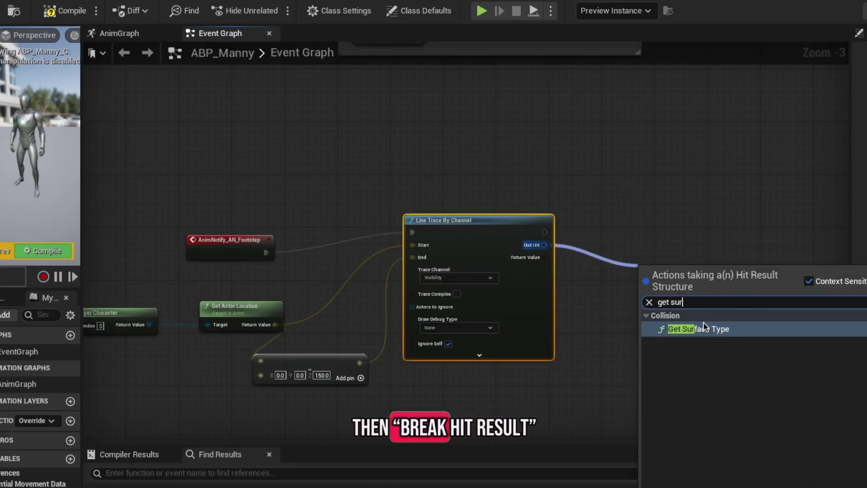
left_click(703, 326)
left_click_drag(545, 245, 612, 362)
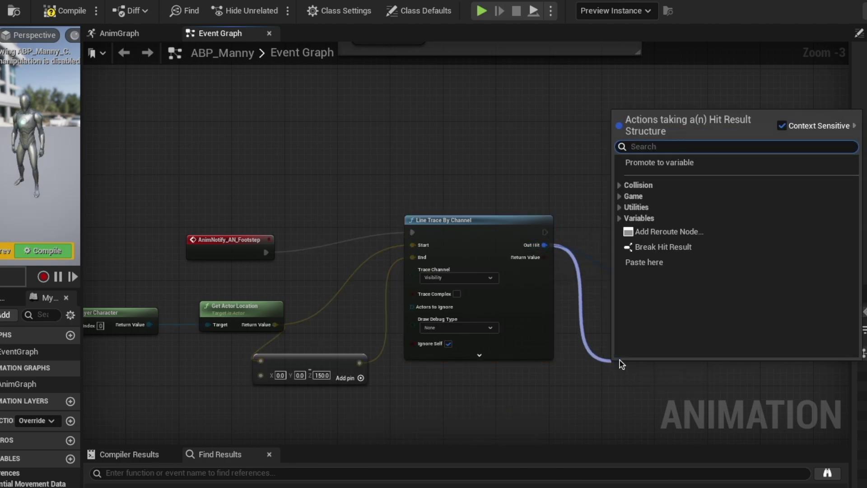
type("break h")
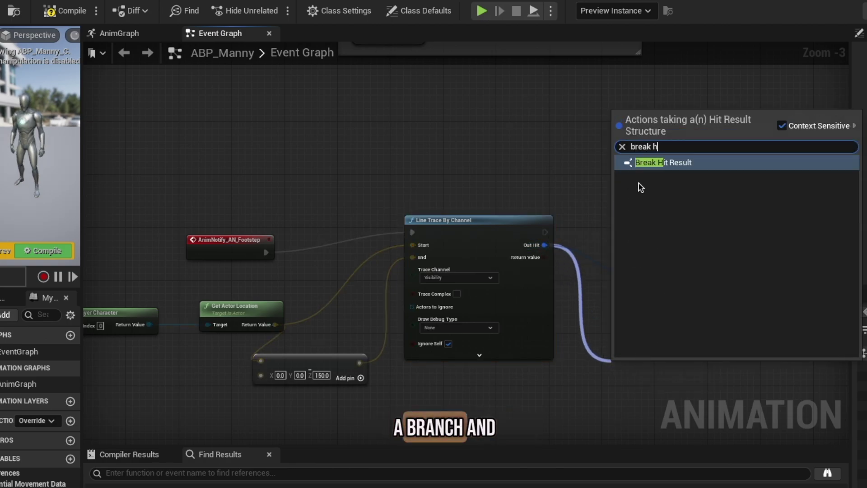
left_click(681, 167)
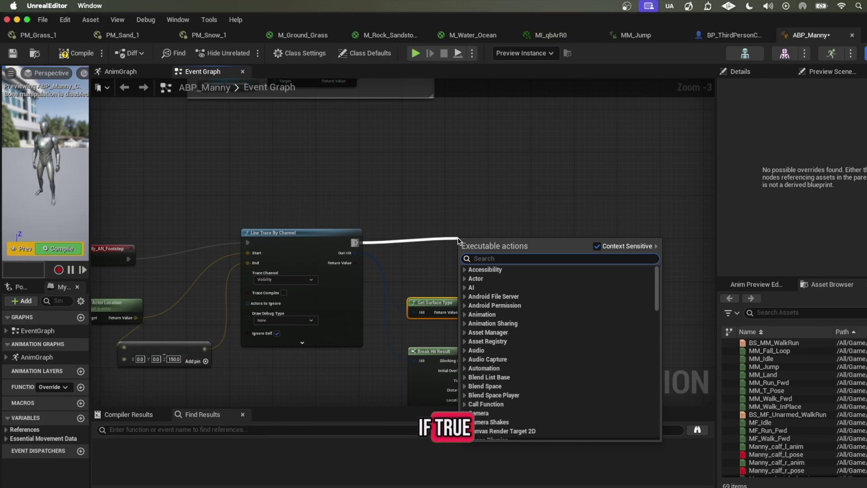
left_click(588, 219)
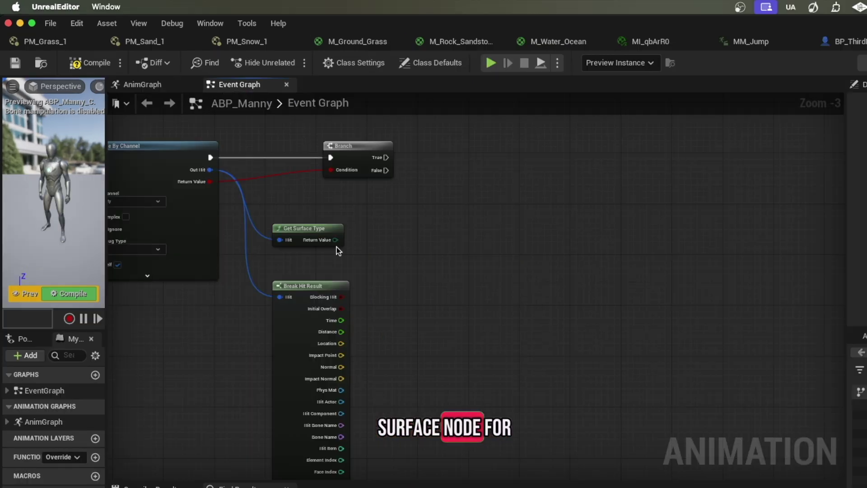
Switch on EPhysicalSurface, with Play Sound at Location nodes for the Grass, Sand and Water cases
left_click_drag(284, 203, 352, 194)
type("switch")
left_click(451, 259)
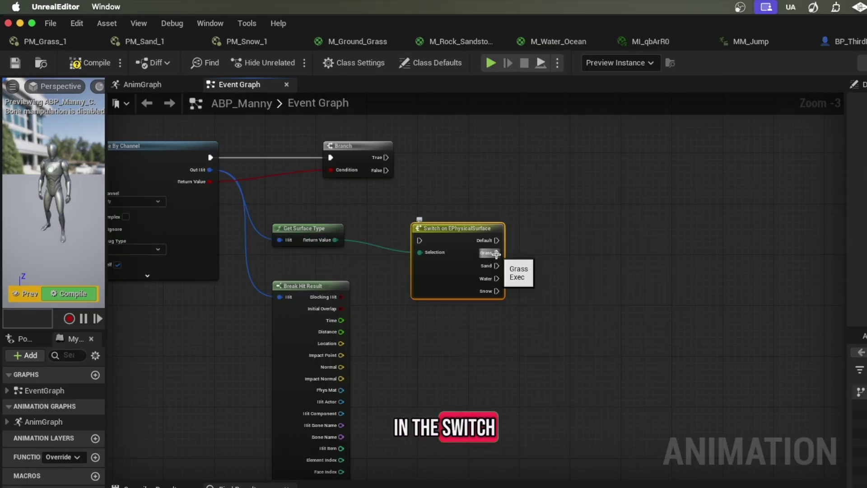
left_click_drag(496, 252, 578, 242)
type("play sound")
left_click(609, 294)
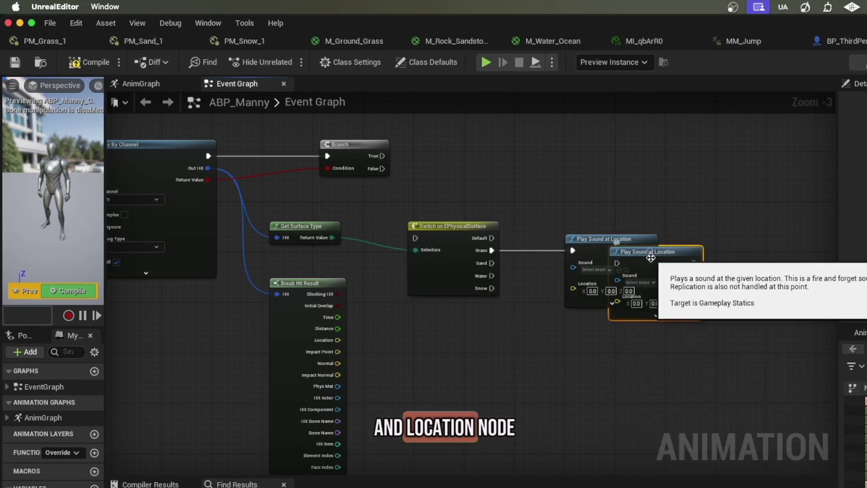
key("ctrl+w")
key("ctrl+w")
key("ctrl+w")
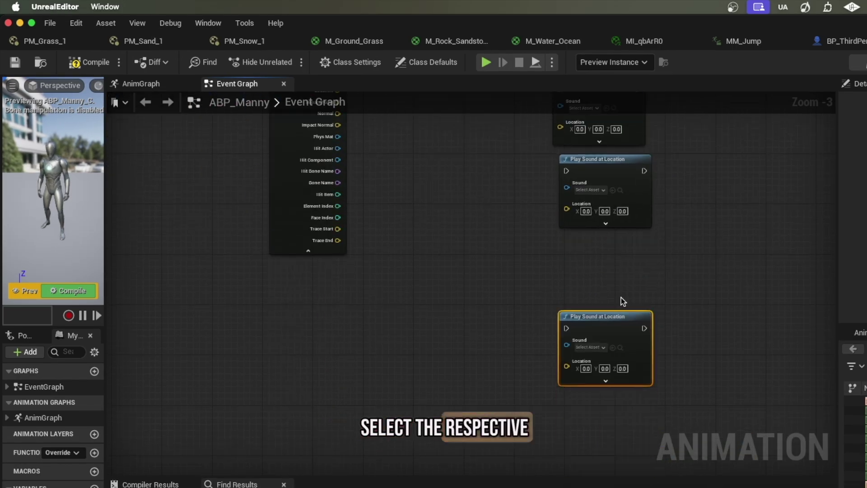
left_click_drag(586, 249, 499, 177)
left_click_drag(573, 331, 510, 192)
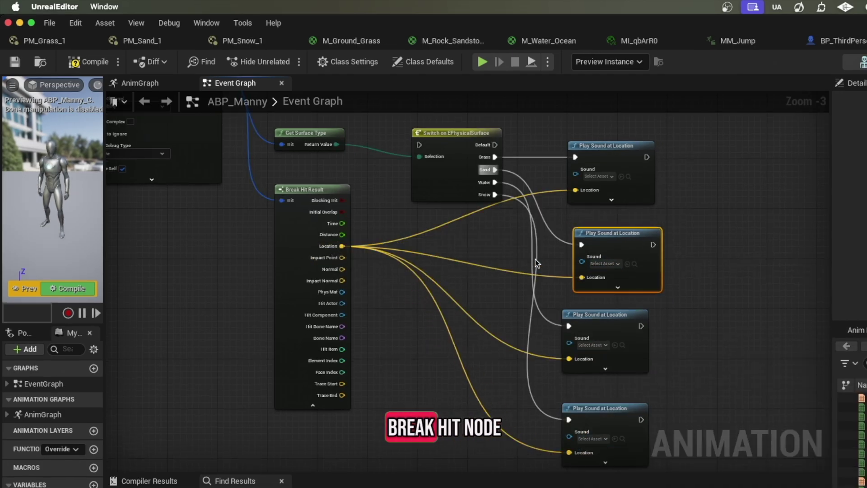
Assign the grass footstep sound and wire the hit Location into each sound node
left_click(598, 179)
left_click(691, 288)
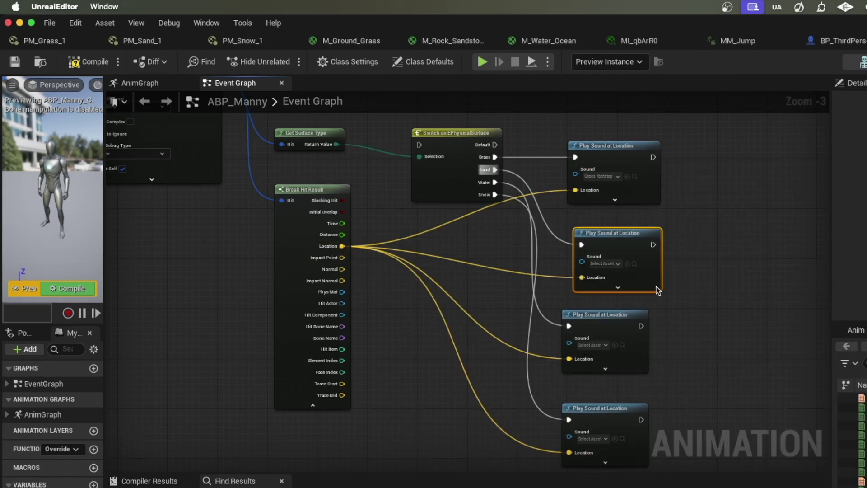
left_click(606, 264)
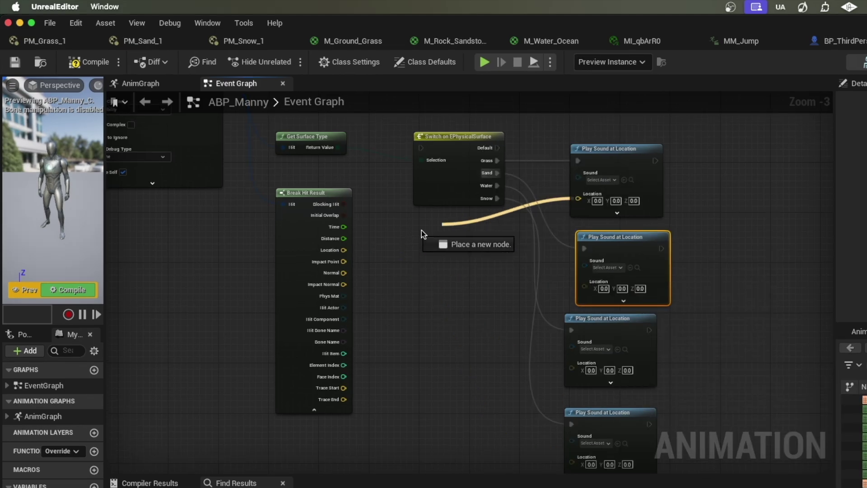
left_click_drag(422, 230, 343, 248)
left_click(607, 273)
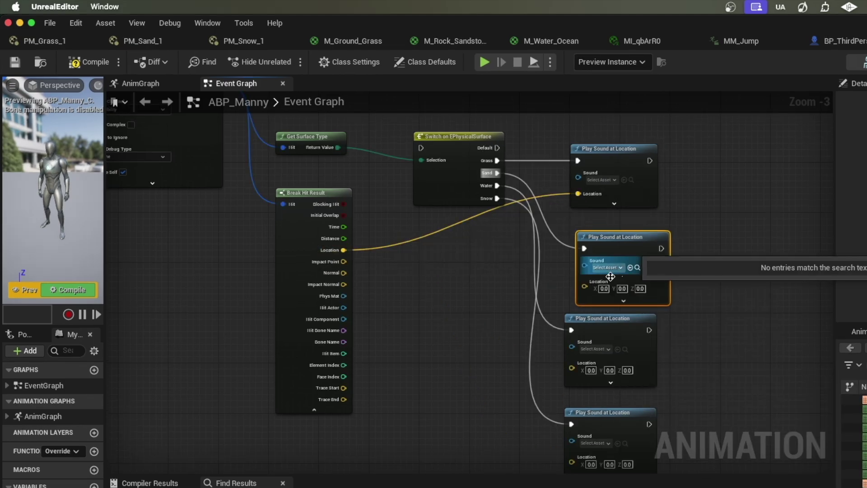
left_click_drag(572, 367, 368, 289)
left_click_drag(568, 464, 343, 247)
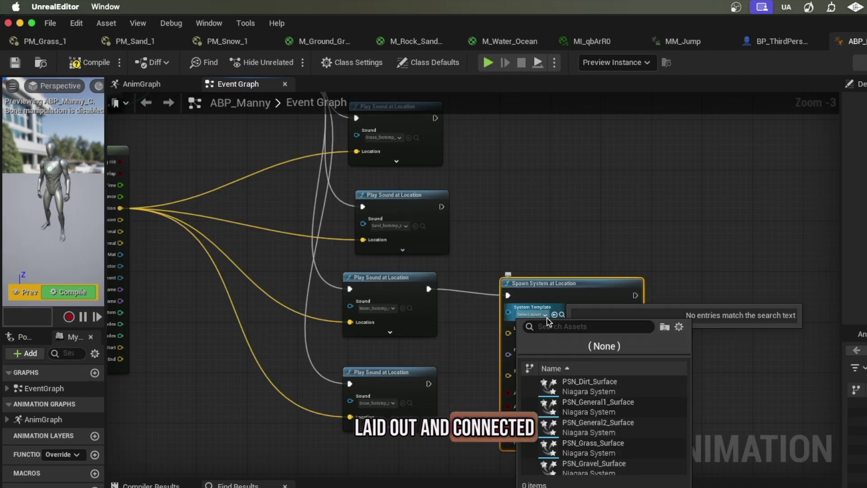
Add Spawn System at Location nodes using the light water and snow Niagara effects
type("water")
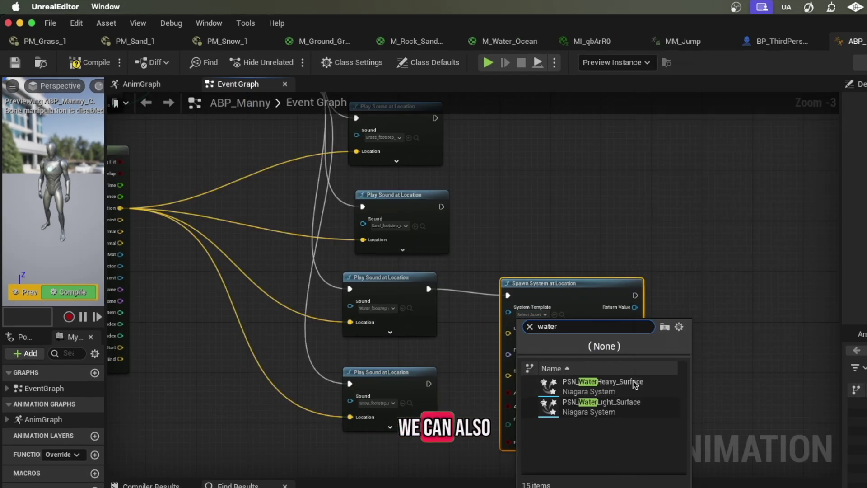
left_click(587, 400)
left_click_drag(593, 290, 605, 278)
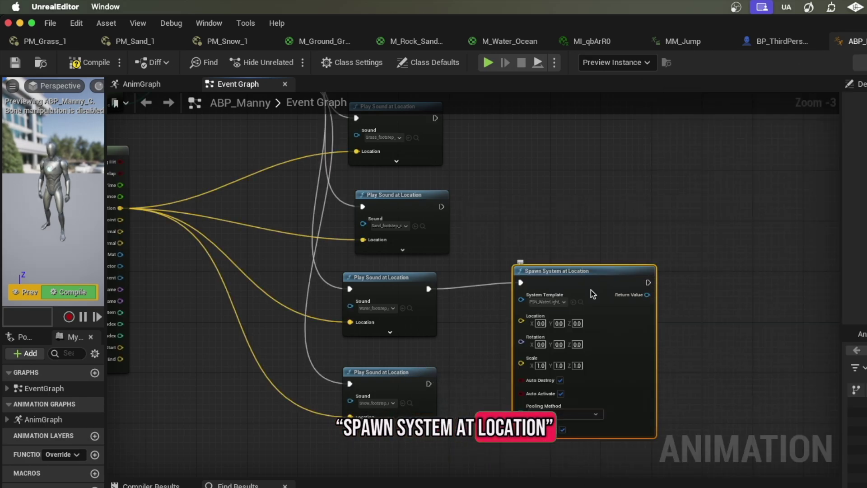
key("ctrl+w")
right_click_drag(559, 480, 550, 367)
left_click(551, 367)
type("snow")
left_click(576, 458)
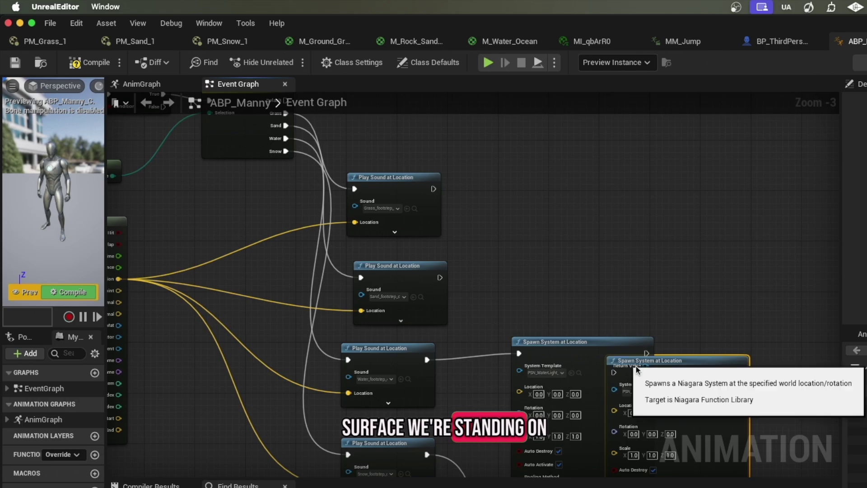
Run the sand sound into a spawn node set to the sand surface effect
left_click_drag(637, 368, 542, 178)
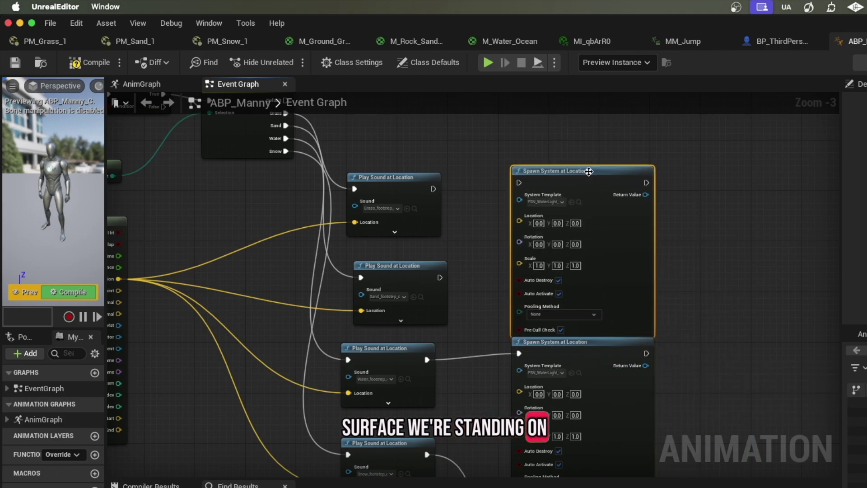
left_click_drag(439, 277, 519, 182)
left_click(544, 201)
left_click(581, 285)
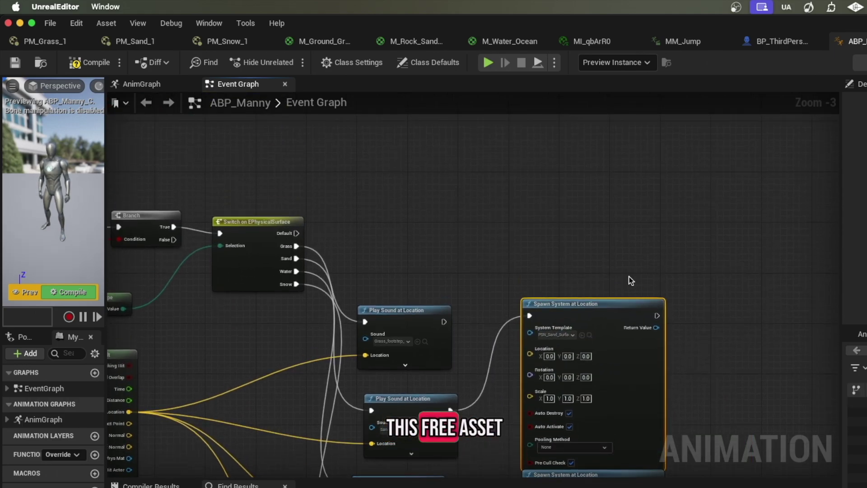
left_click(548, 316)
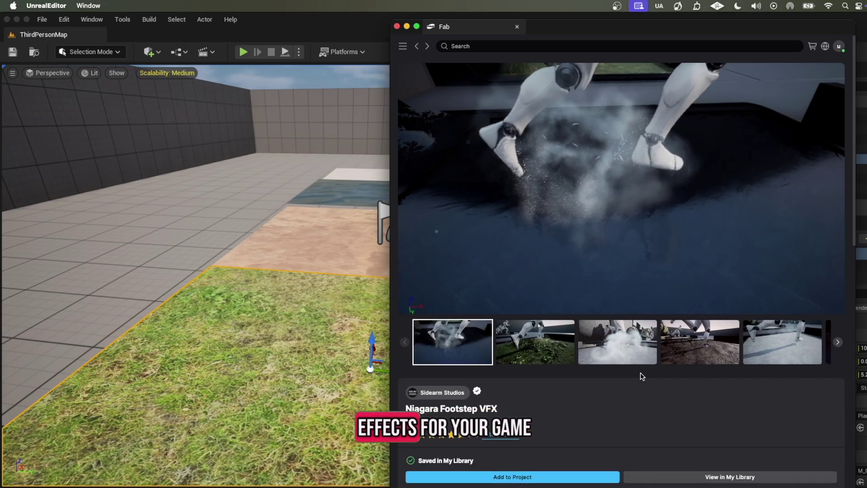
scroll(642, 375, "down", 1)
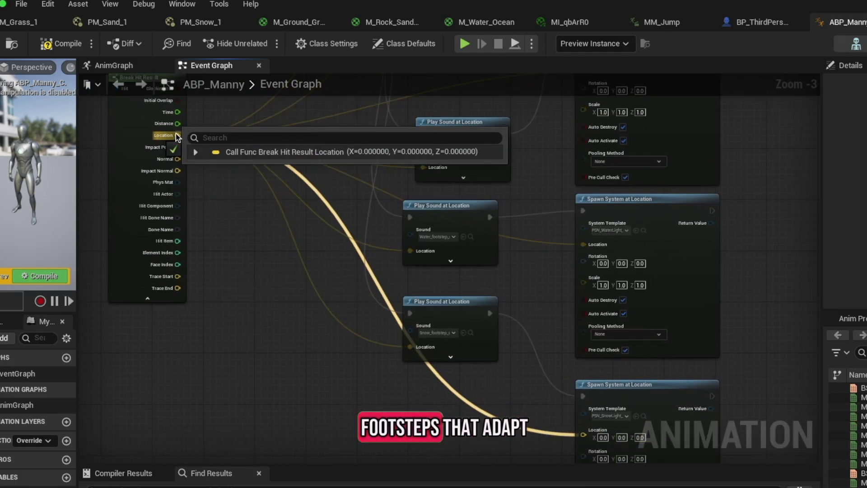
scroll(295, 273, "down", 2)
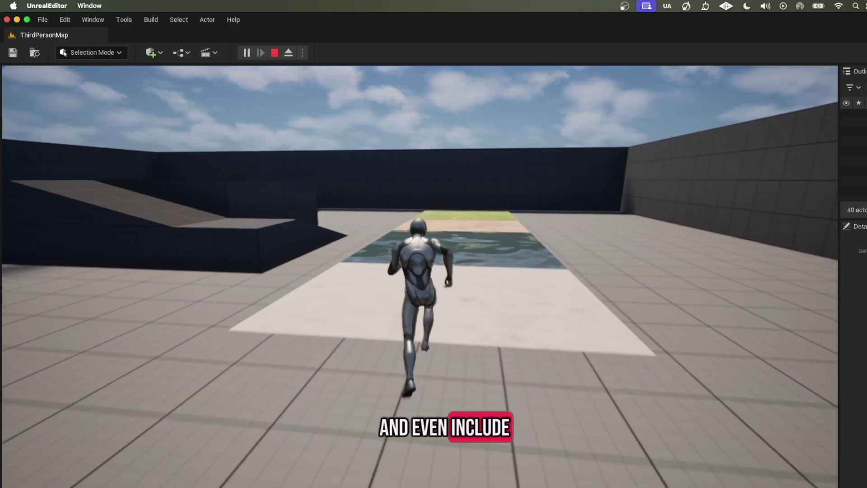